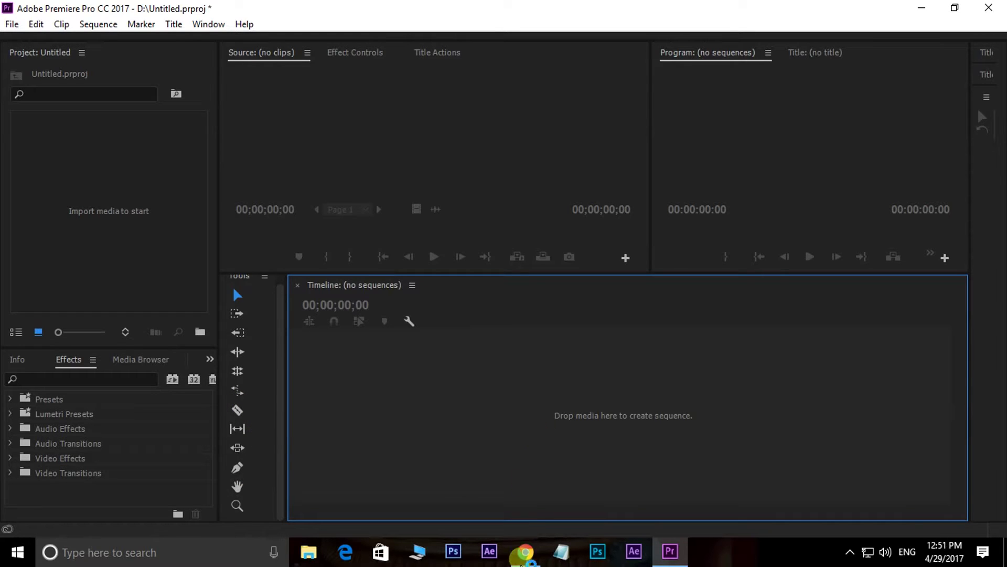
- Switch from Premiere Pro's empty project to the YouTube Paint Splatter Effect tutorial page in Chrome
click(525, 550)
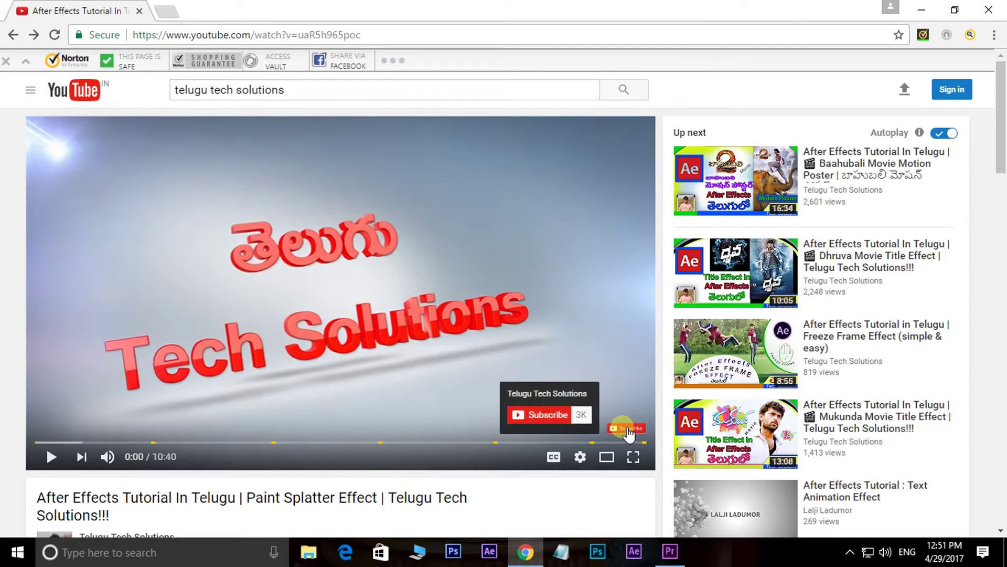
- Open the Telugu Tech Solutions channel and scroll through its uploaded videos
scroll(628, 432, down, 3)
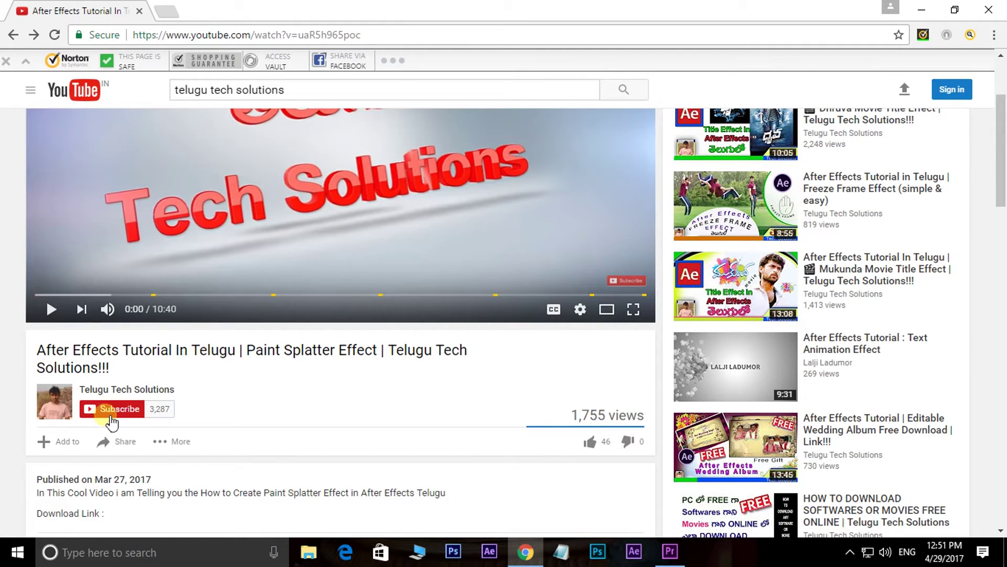
click(131, 393)
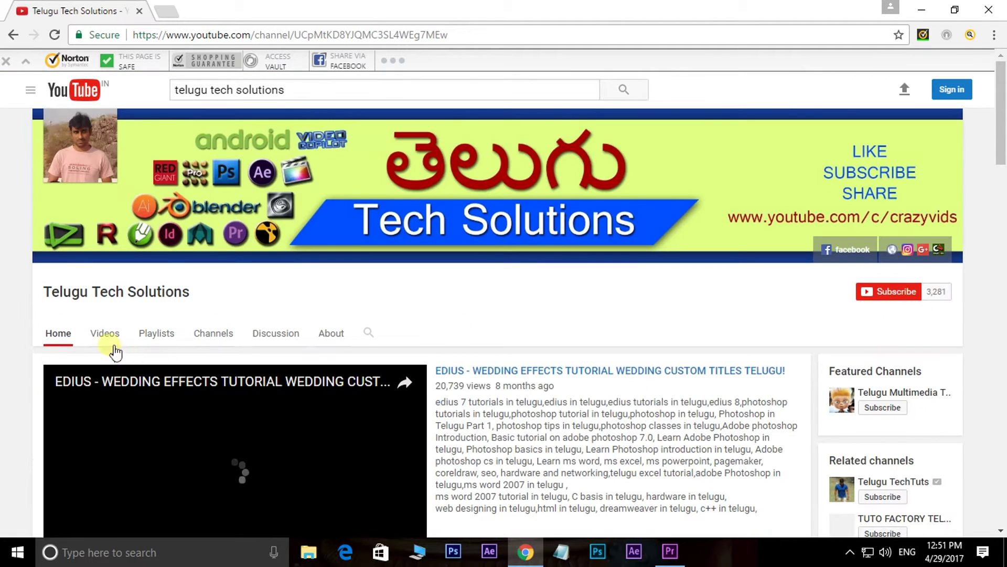
click(106, 333)
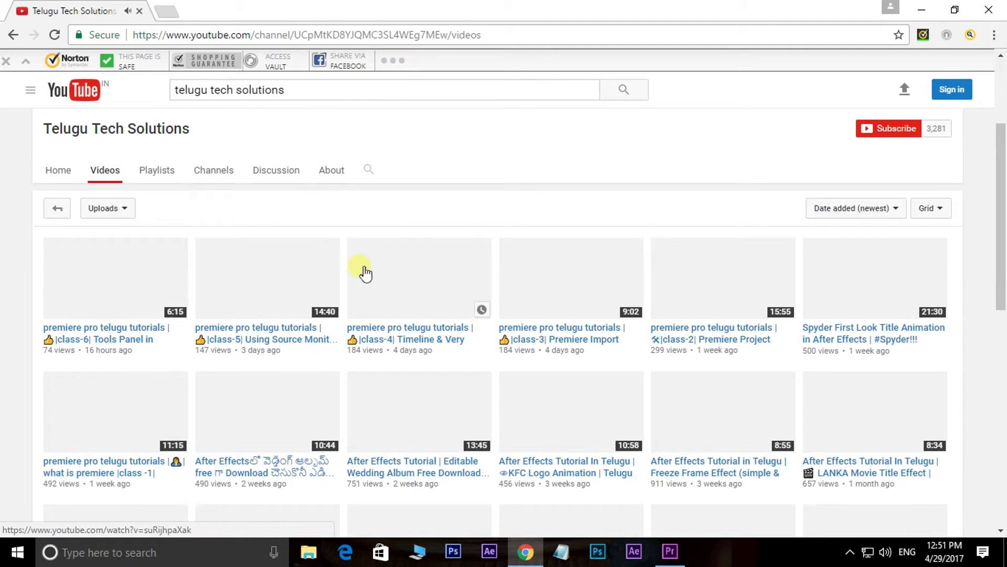
scroll(440, 299, down, 3)
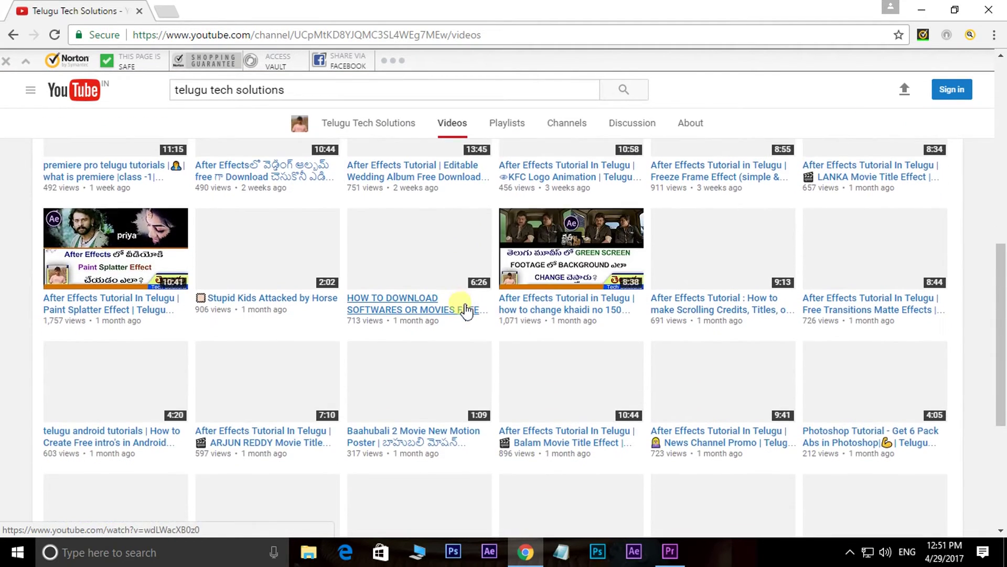
scroll(459, 307, up, 5)
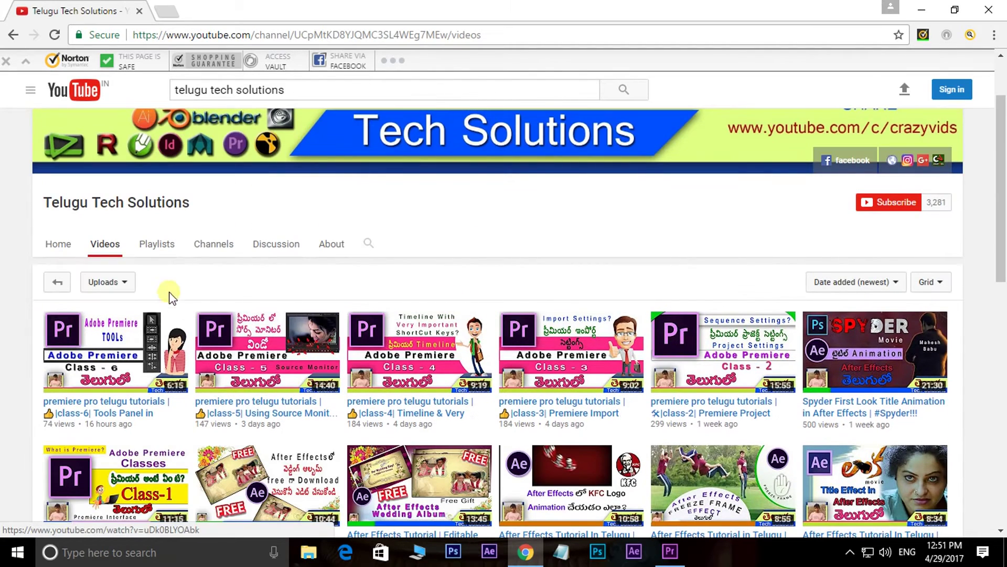
- Browse the channel's playlists, then return to the empty Premiere Pro project
click(161, 253)
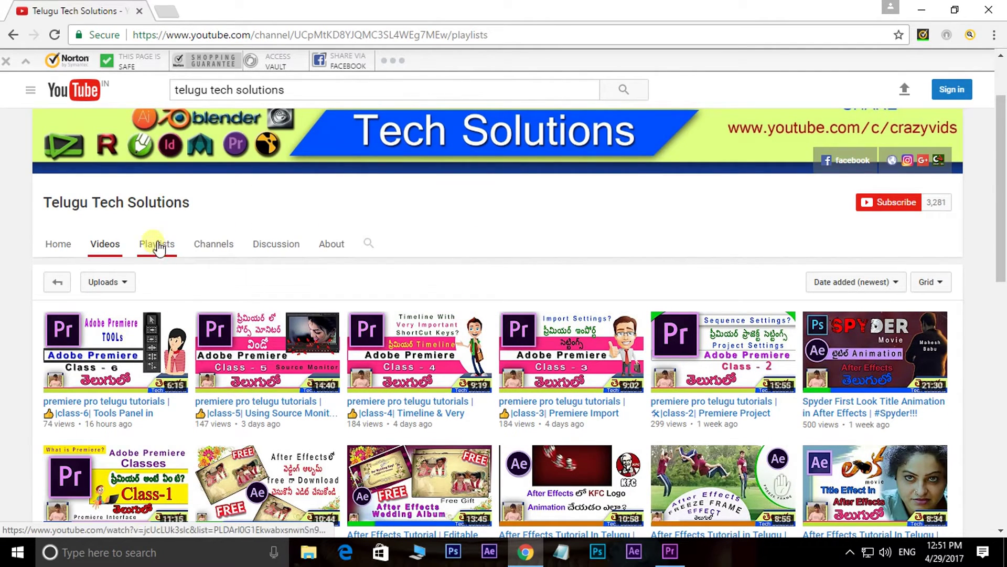
scroll(105, 294, down, 1)
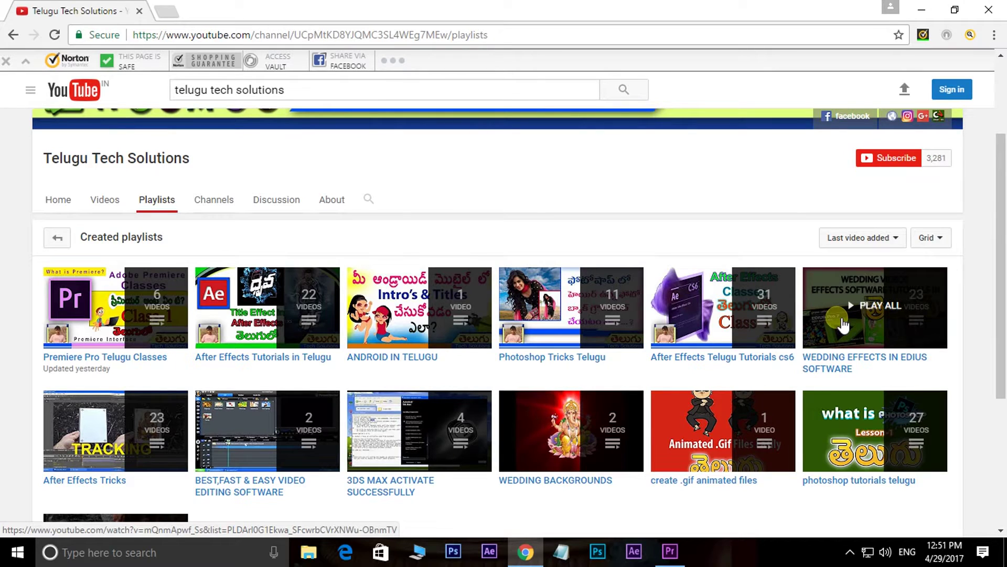
scroll(844, 323, up, 3)
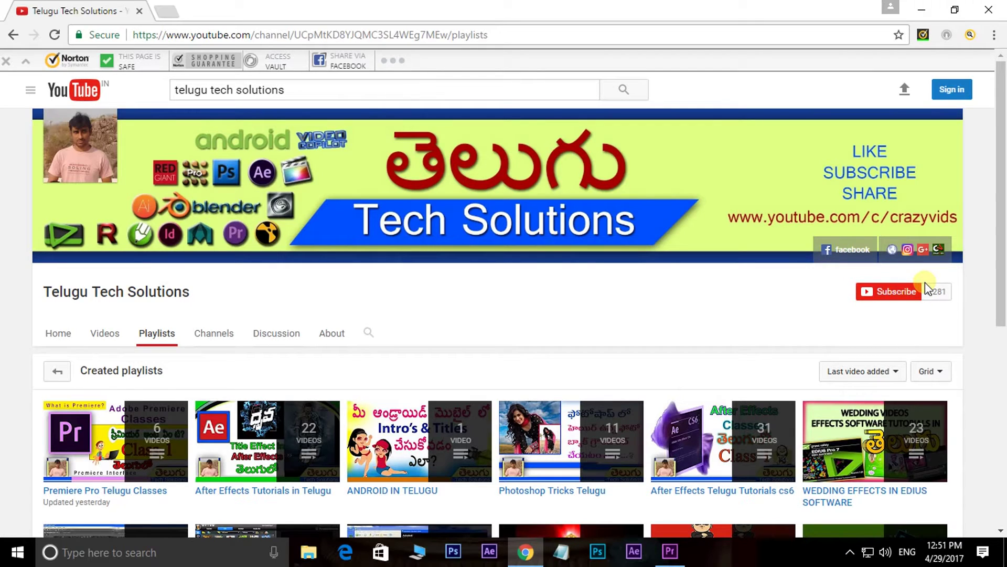
click(670, 551)
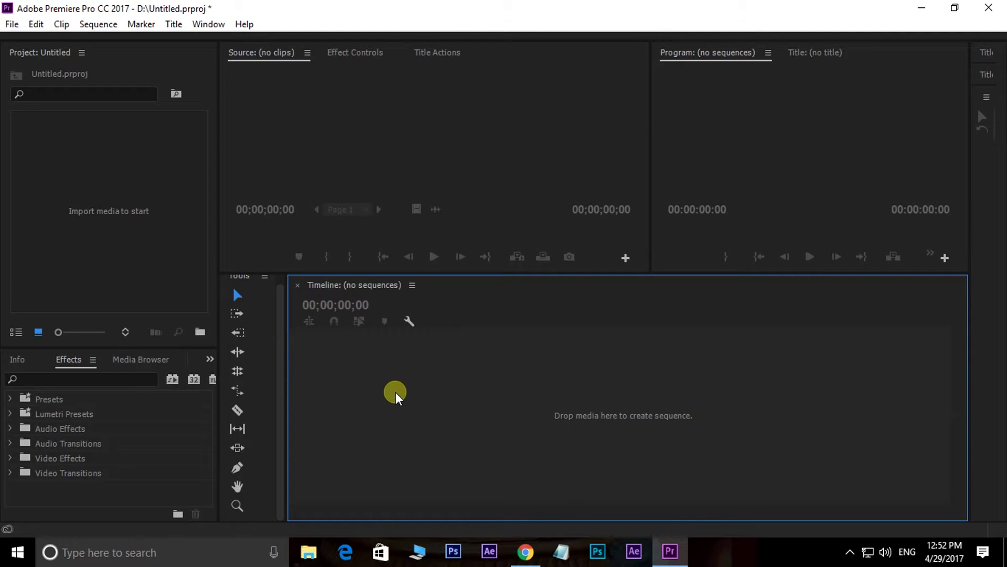
- Import the Kerala Cinematic Wedding Highlights video into the Project panel
double_click(117, 192)
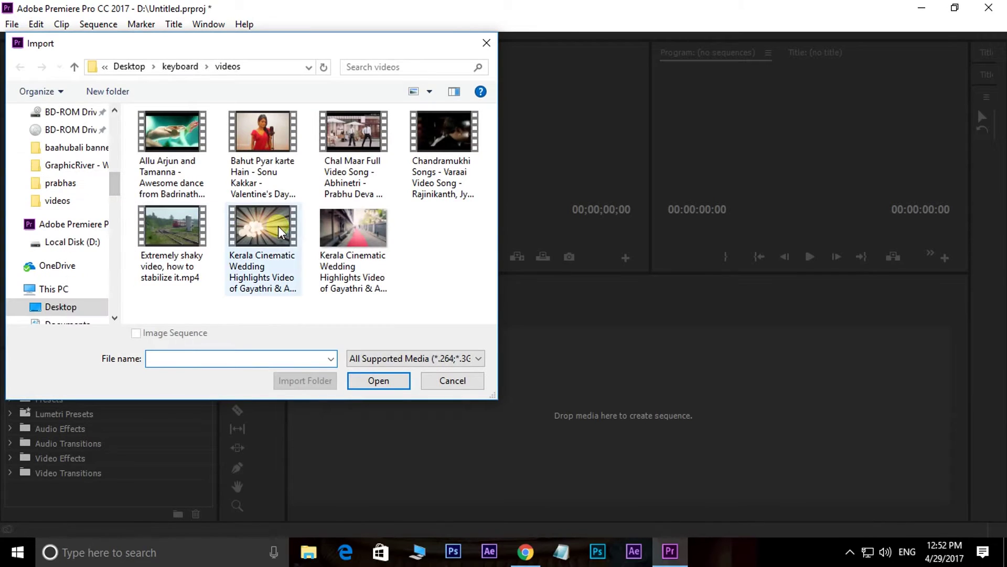
click(278, 225)
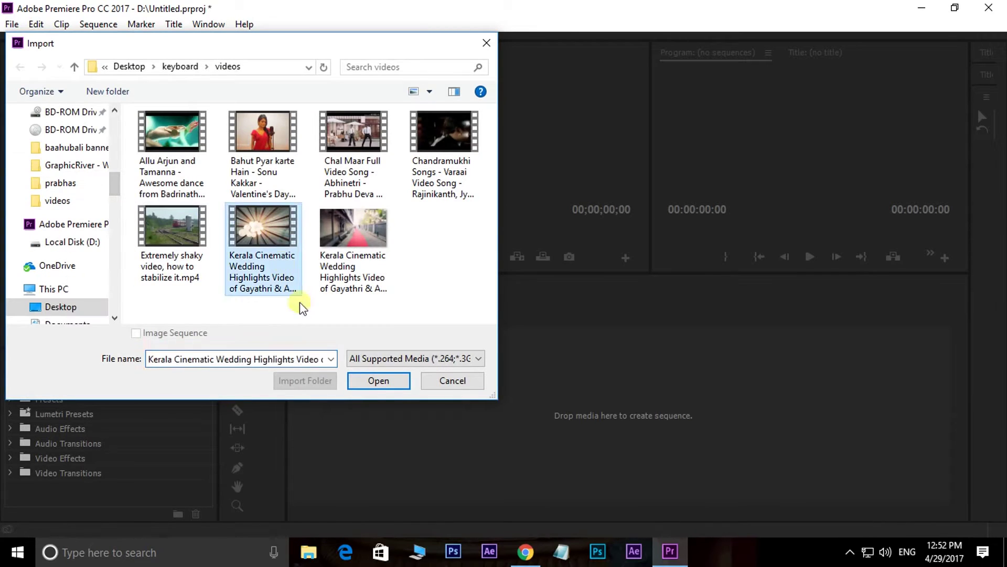
click(393, 381)
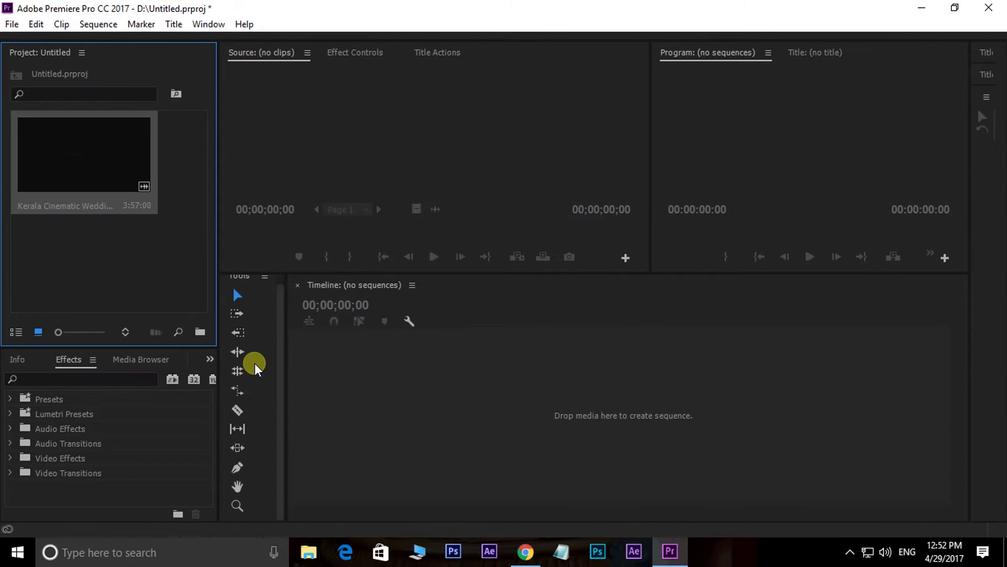
click(111, 256)
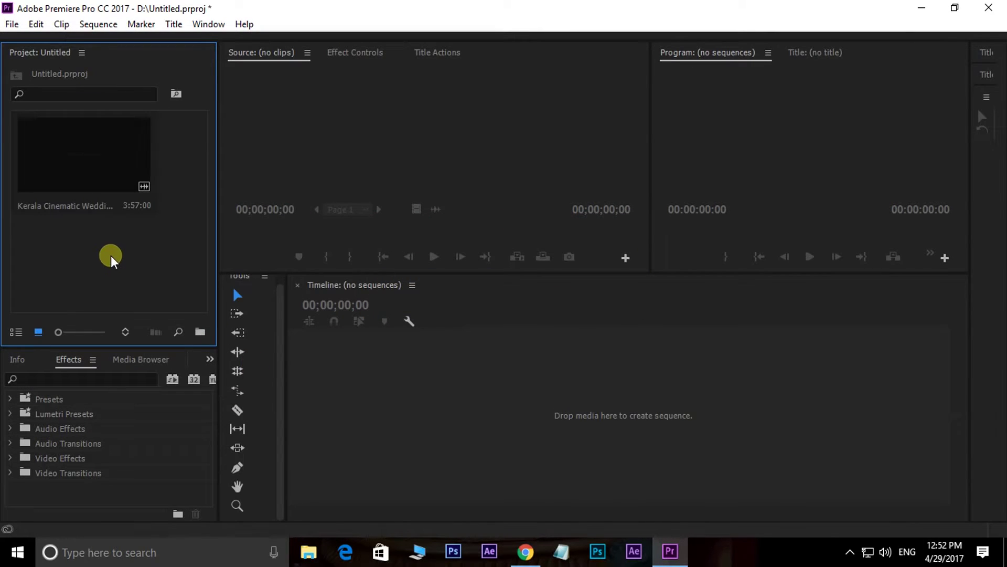
- Mark a 37:14 In/Out section in the Source monitor and drag it into a new sequence
double_click(92, 163)
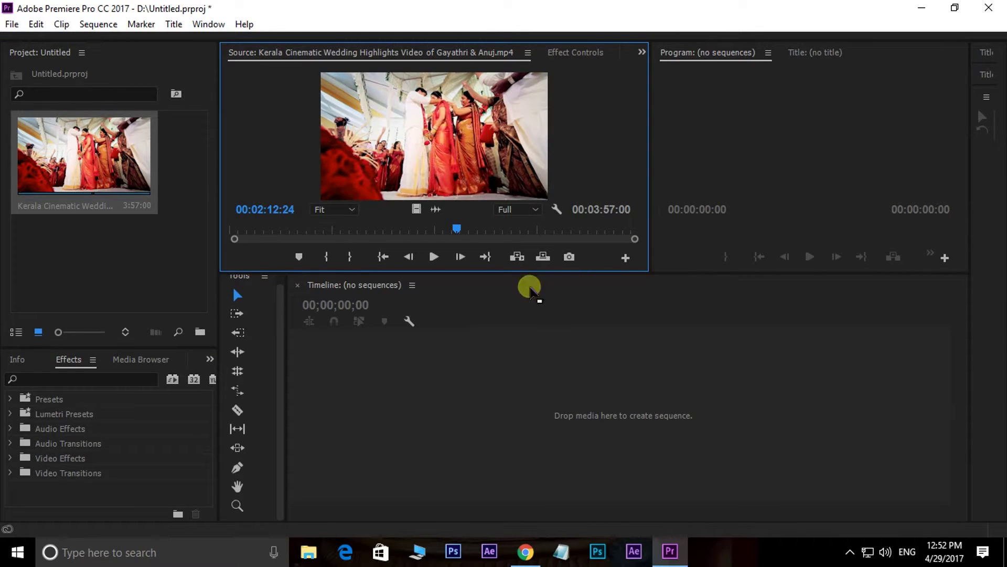
click(318, 226)
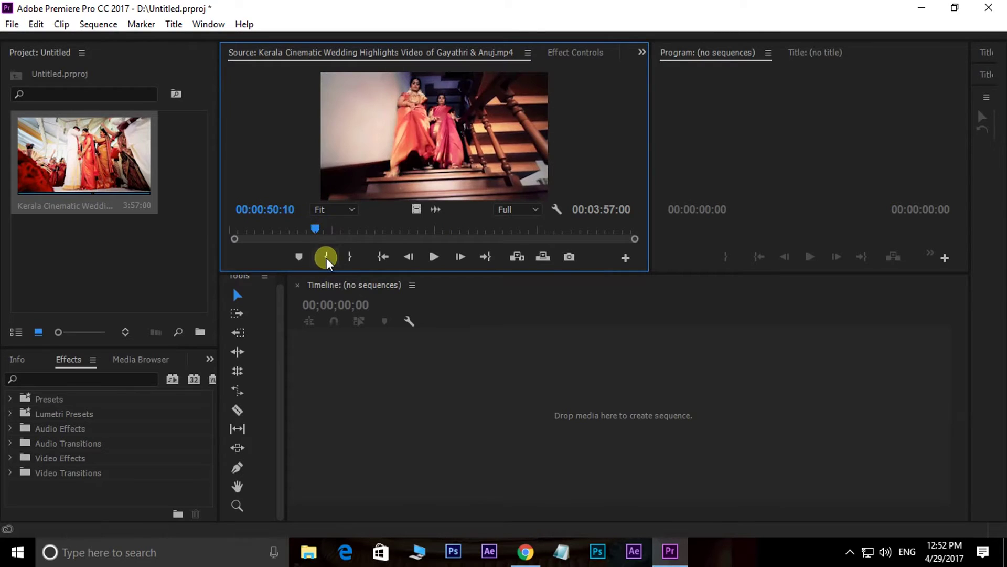
click(326, 257)
click(377, 230)
click(359, 257)
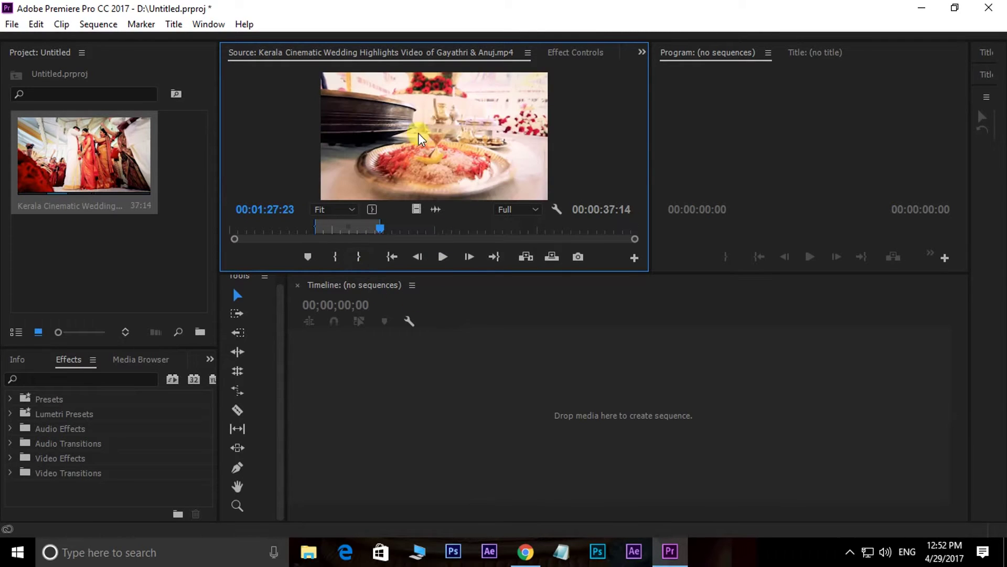
drag(435, 159, 419, 393)
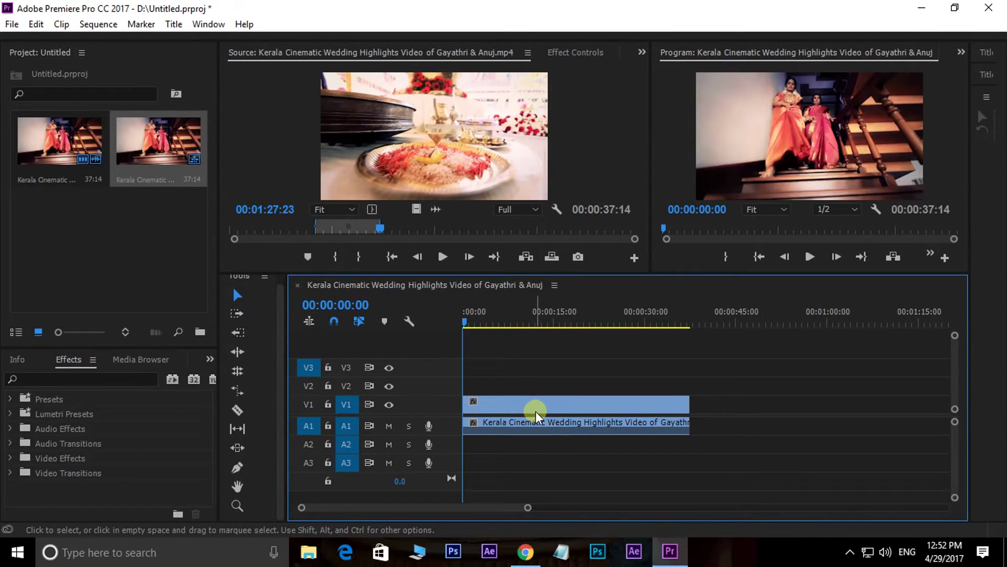
- Cut the timeline clip with Ctrl+K at 00:00:09:09 and again at 00:00:23:11
click(476, 323)
drag(480, 324, 525, 341)
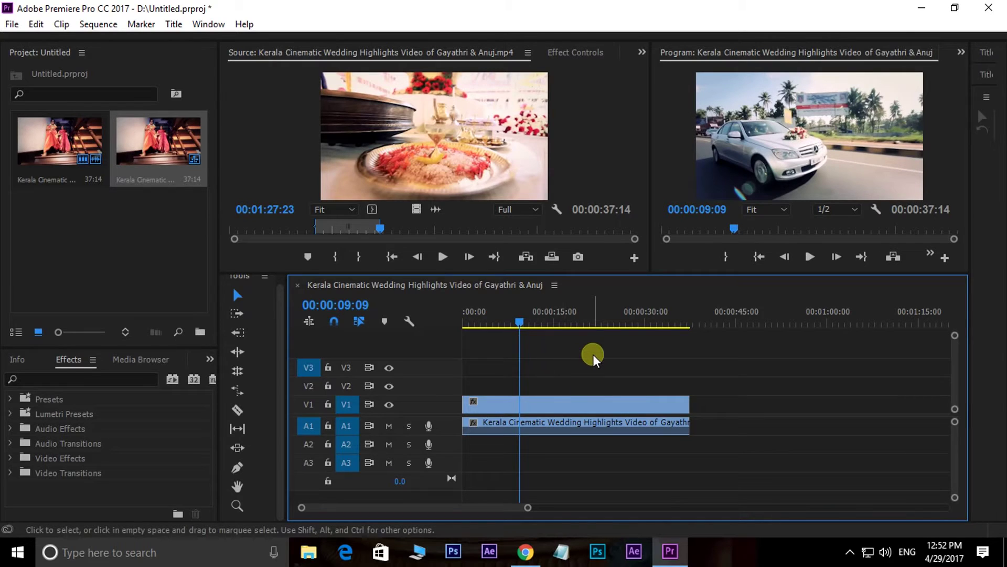
key(ctrl+k)
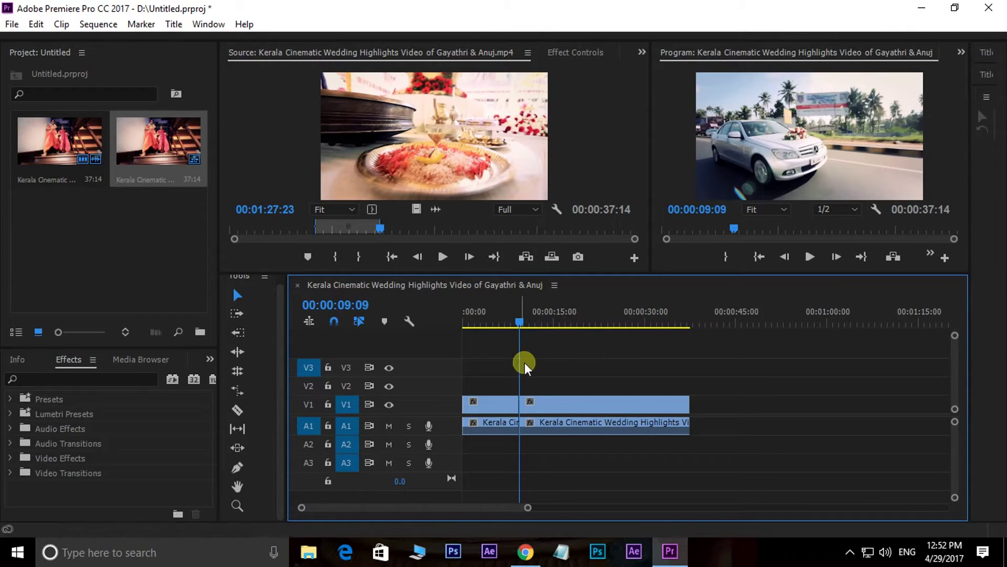
drag(520, 324, 604, 325)
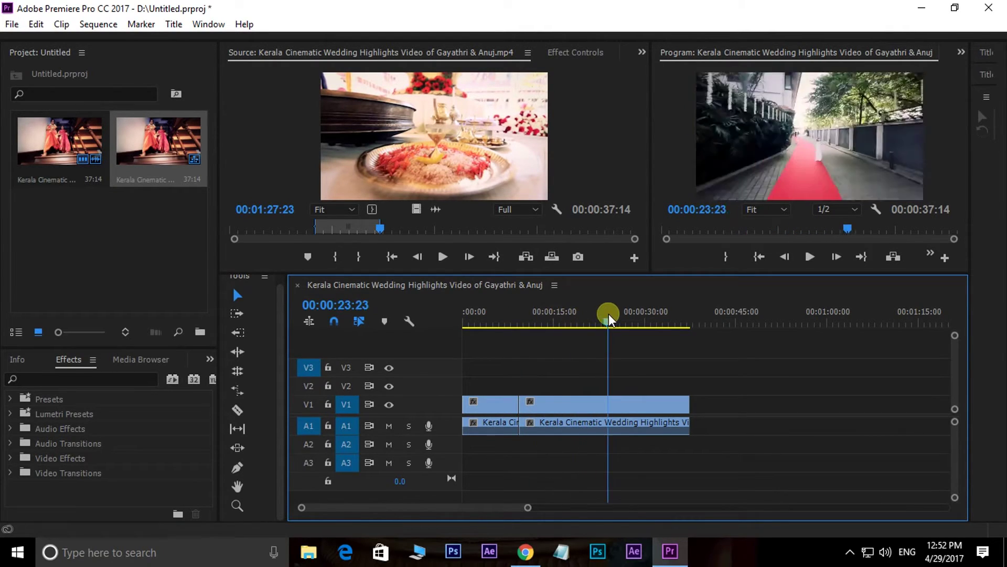
key(ctrl+k)
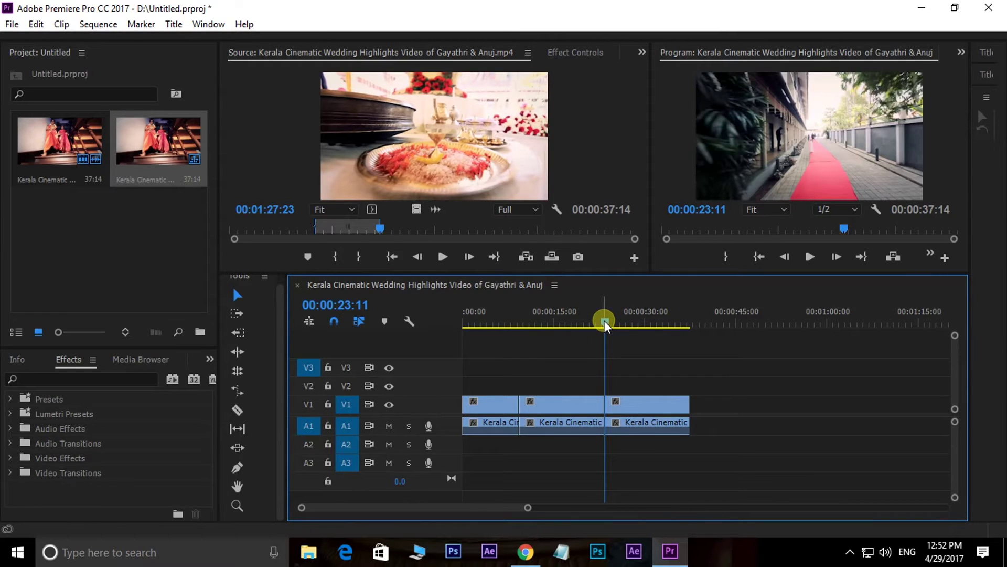
- Add Razor tool cuts near 15 s, 30 s and in the first clip, leaving six pieces
click(236, 410)
click(561, 426)
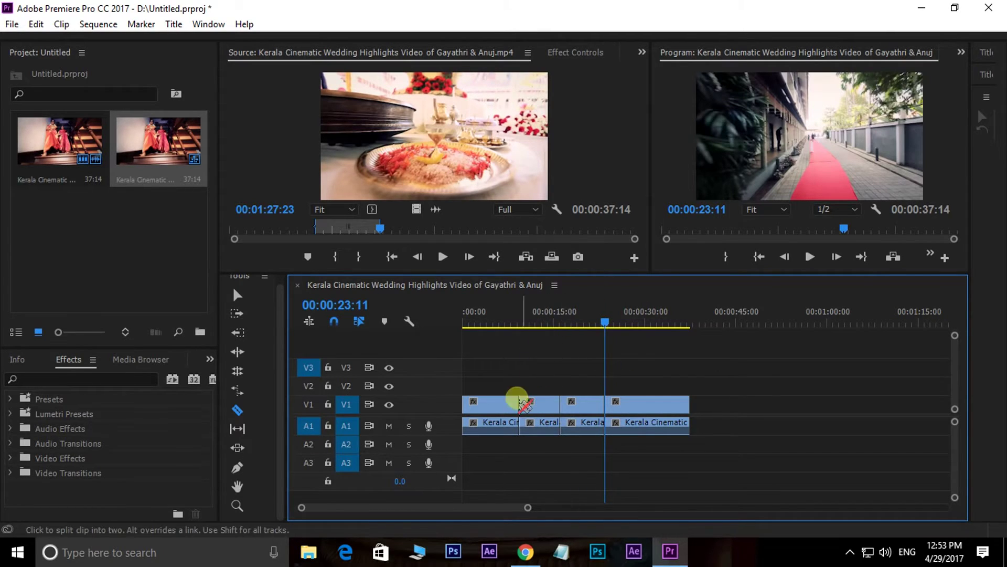
click(595, 414)
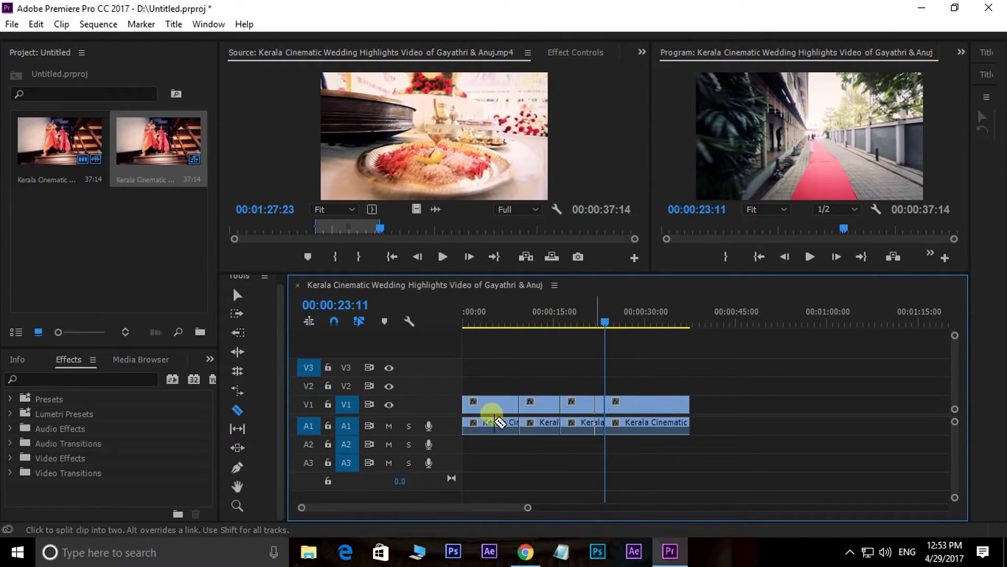
click(491, 414)
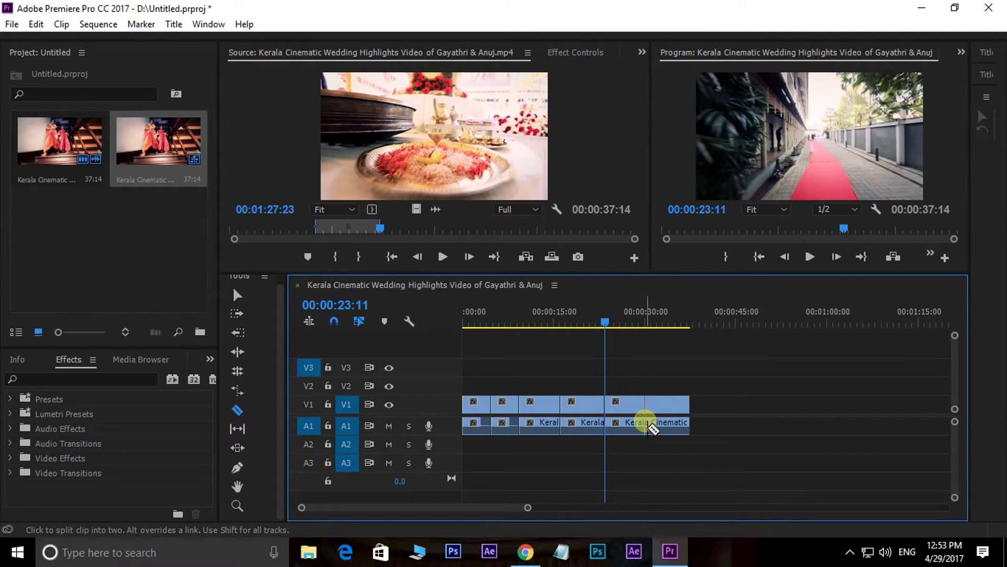
click(643, 422)
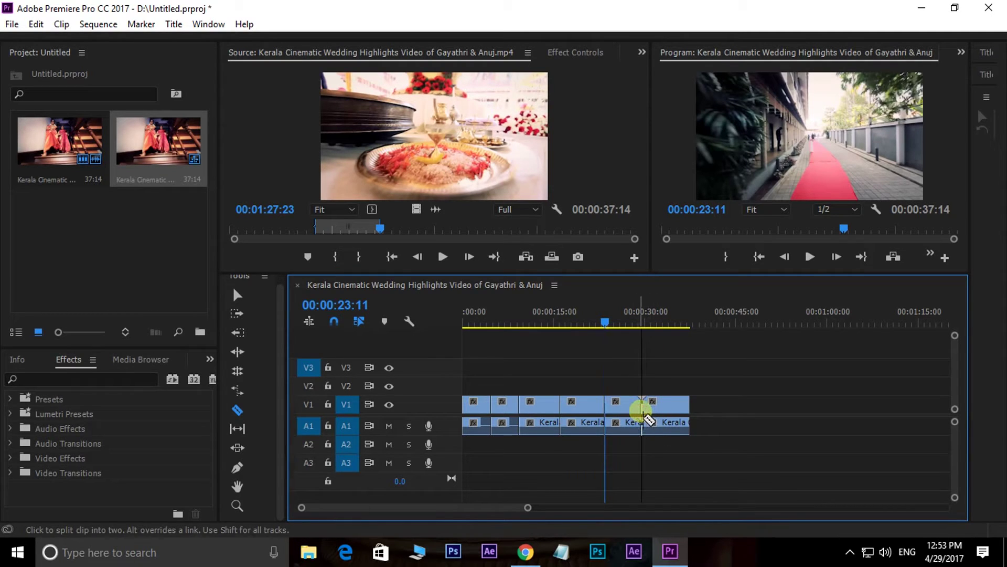
click(236, 410)
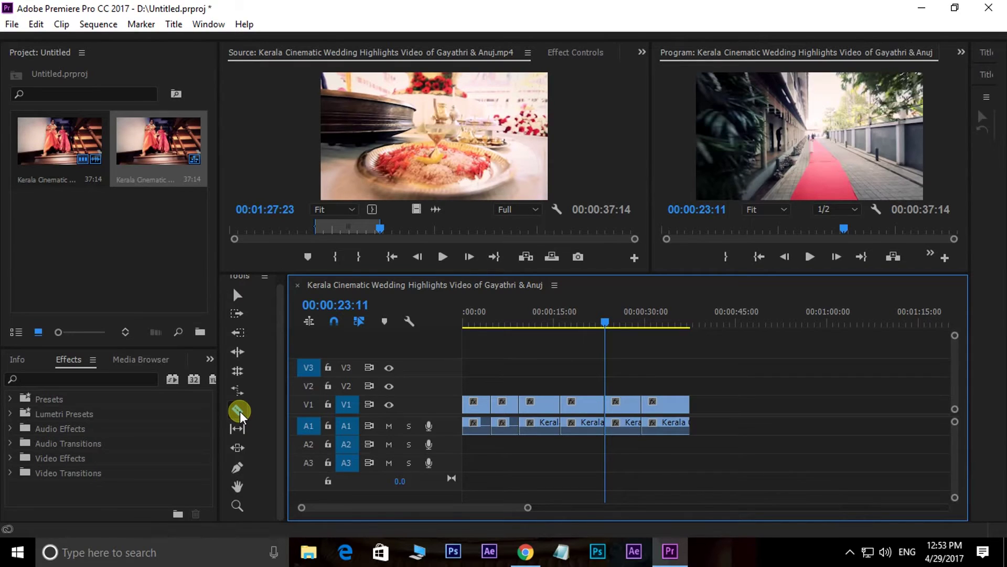
- Pick the Slip tool and park the playhead at 00:00:12:16 on the third clip
click(236, 293)
click(239, 430)
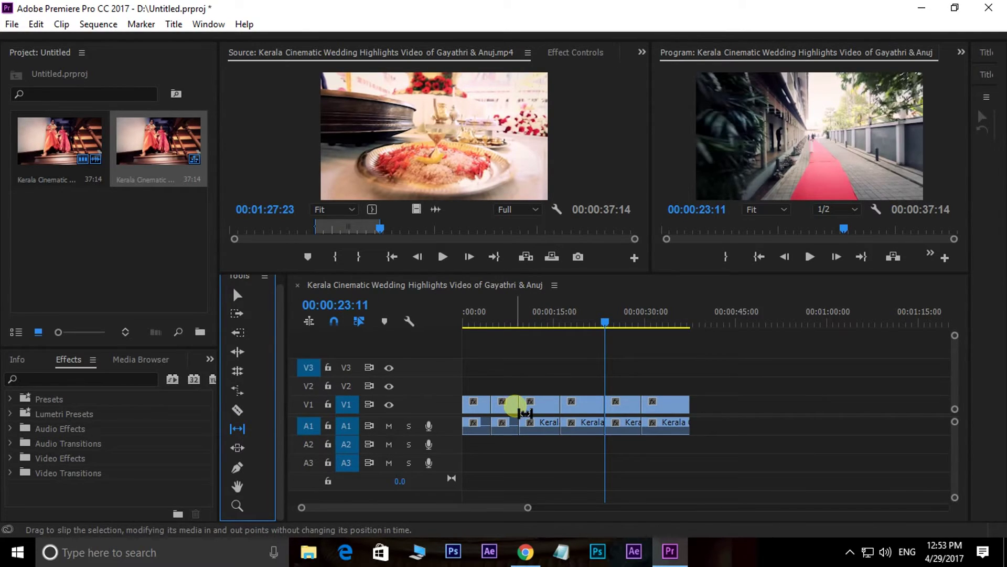
drag(605, 323, 518, 346)
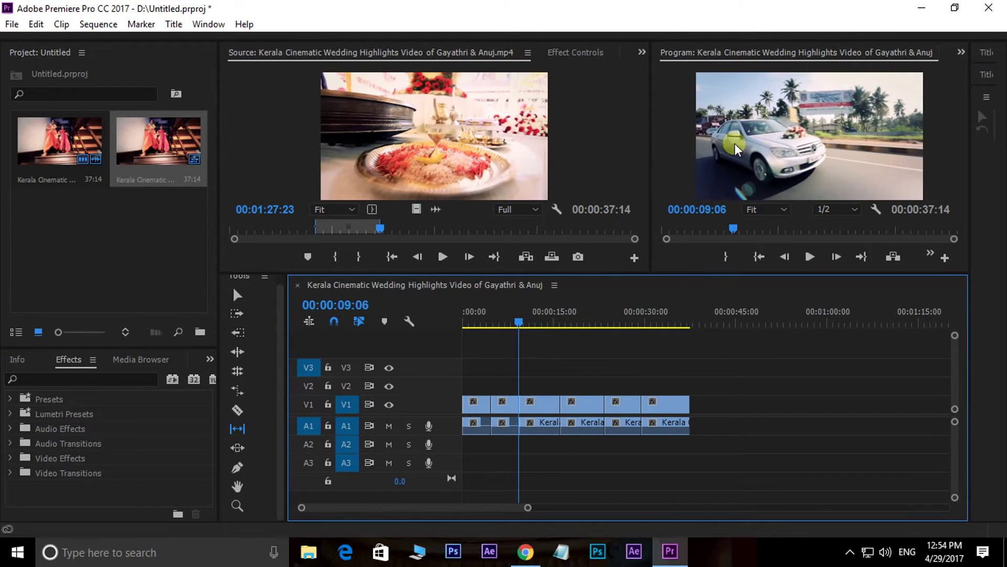
drag(517, 322, 560, 336)
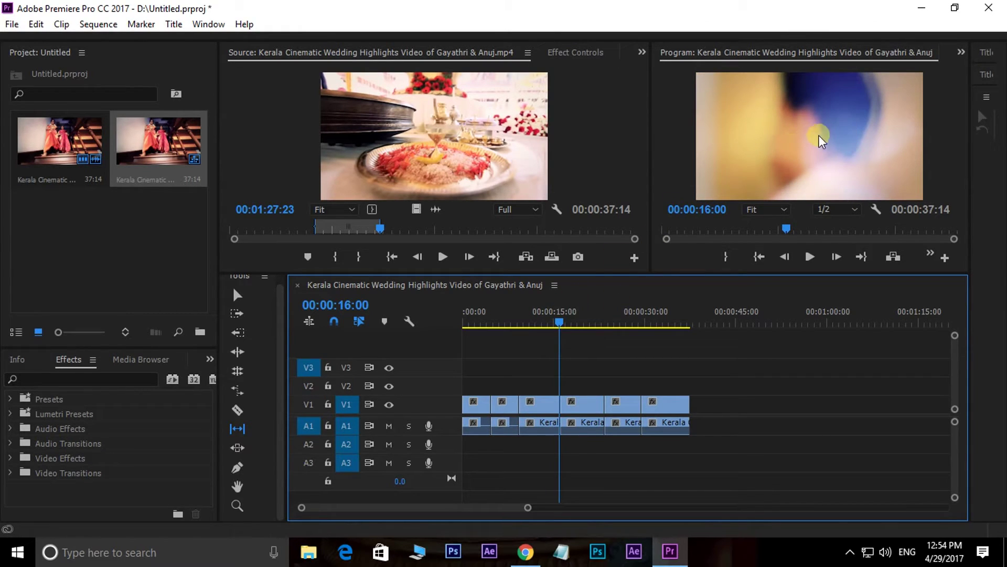
drag(558, 318, 539, 322)
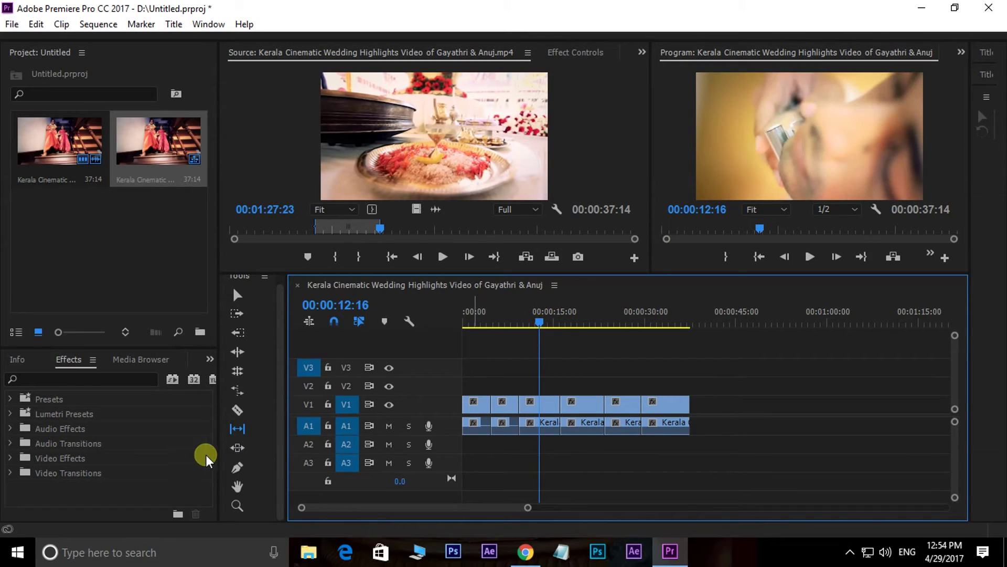
- Slip the third clip's footage later, then back earlier, keeping its timeline position
click(237, 428)
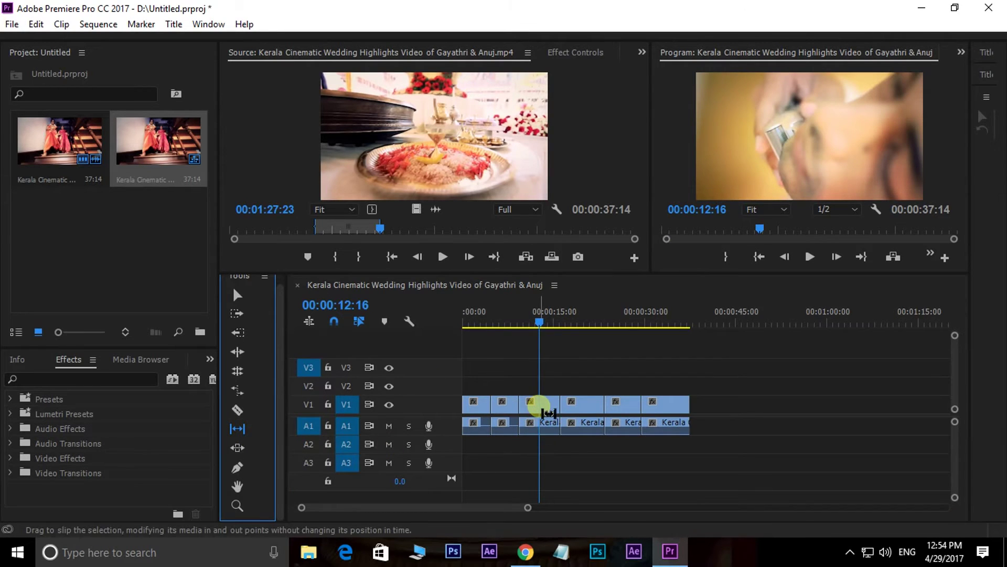
drag(548, 413, 598, 411)
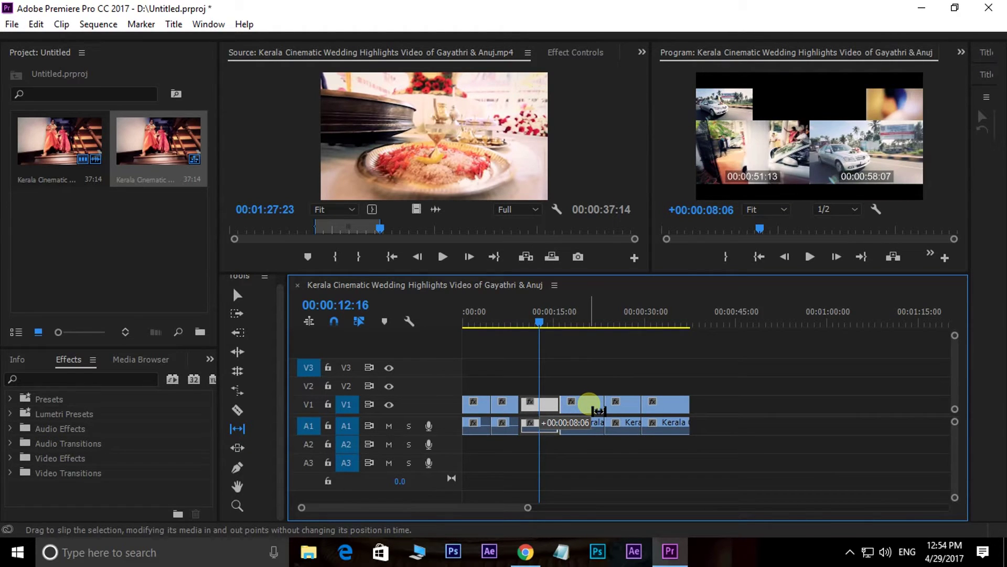
drag(599, 410, 593, 430)
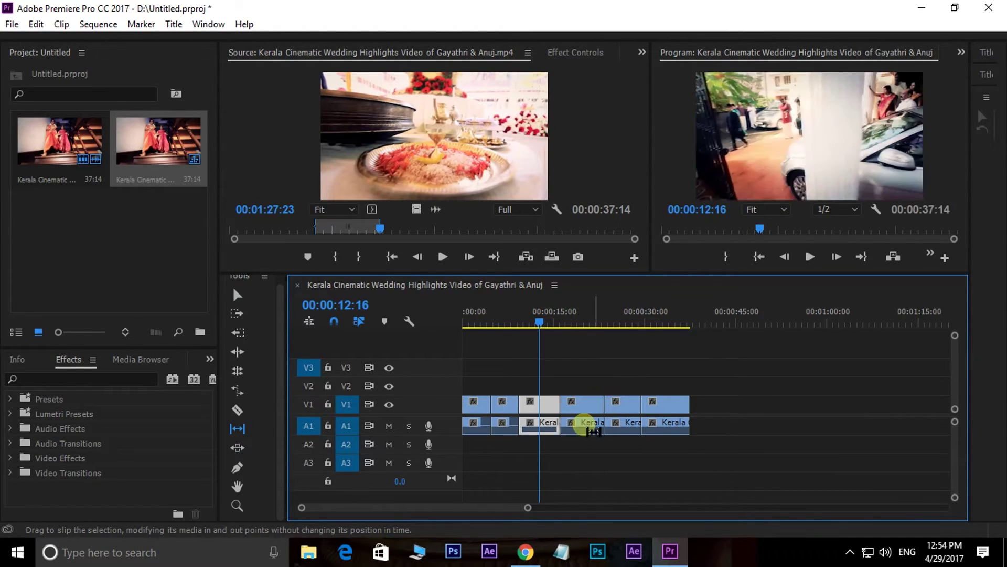
drag(542, 403, 503, 401)
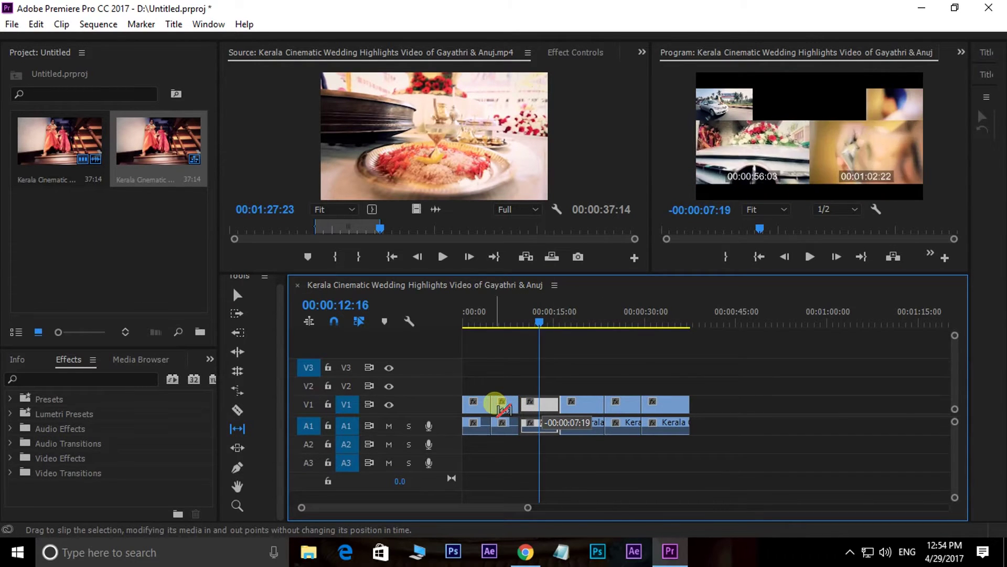
drag(503, 402, 457, 401)
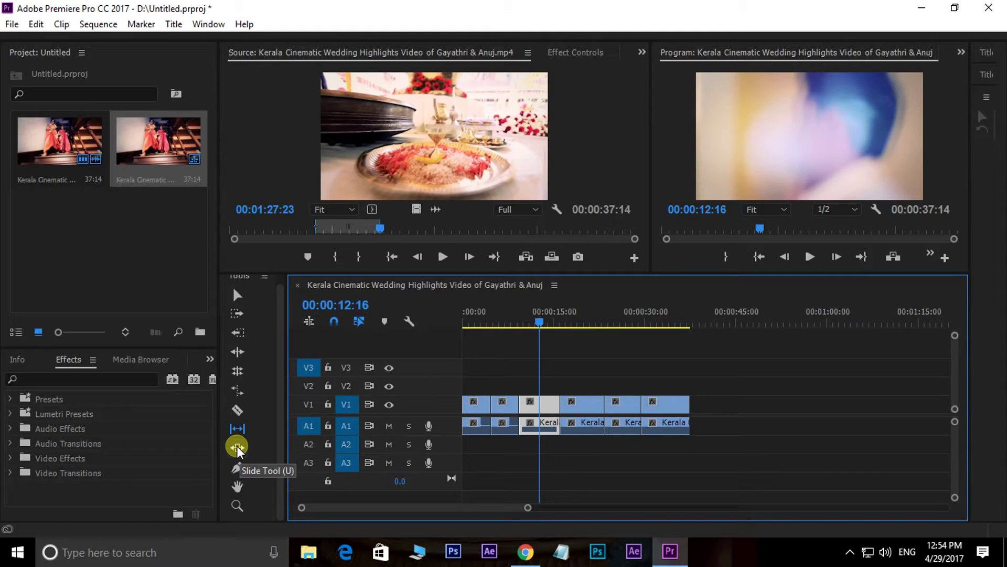
- Slide the clip with the Slide tool to 00:00:04:22–00:00:11:16, trimming its neighbours
click(237, 447)
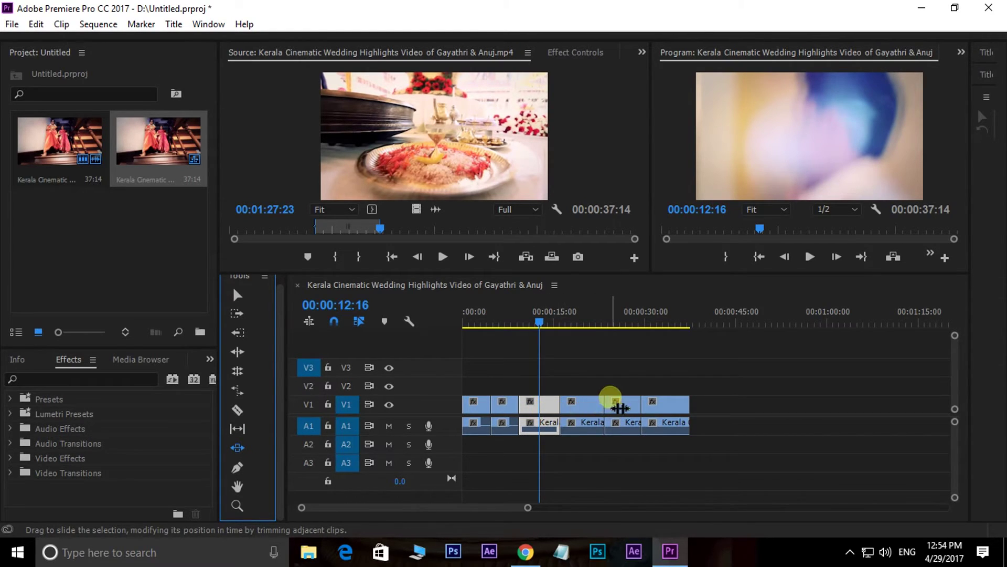
drag(615, 443, 565, 418)
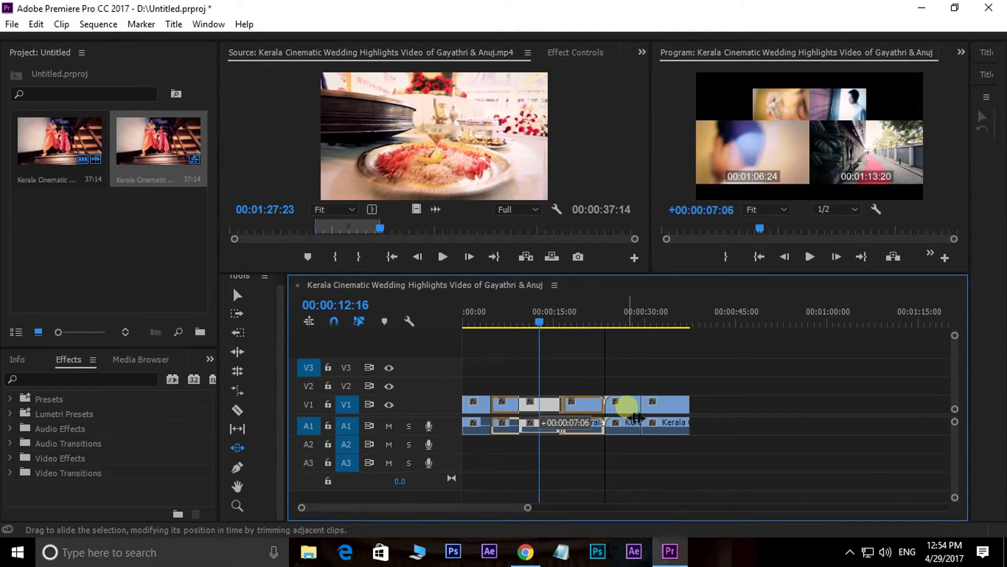
drag(565, 418, 619, 407)
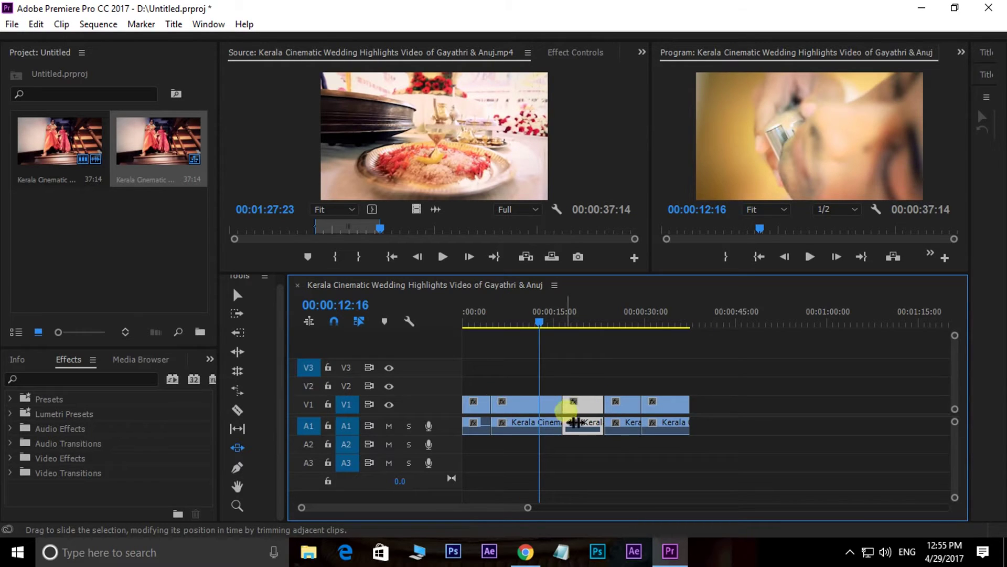
drag(585, 417, 514, 420)
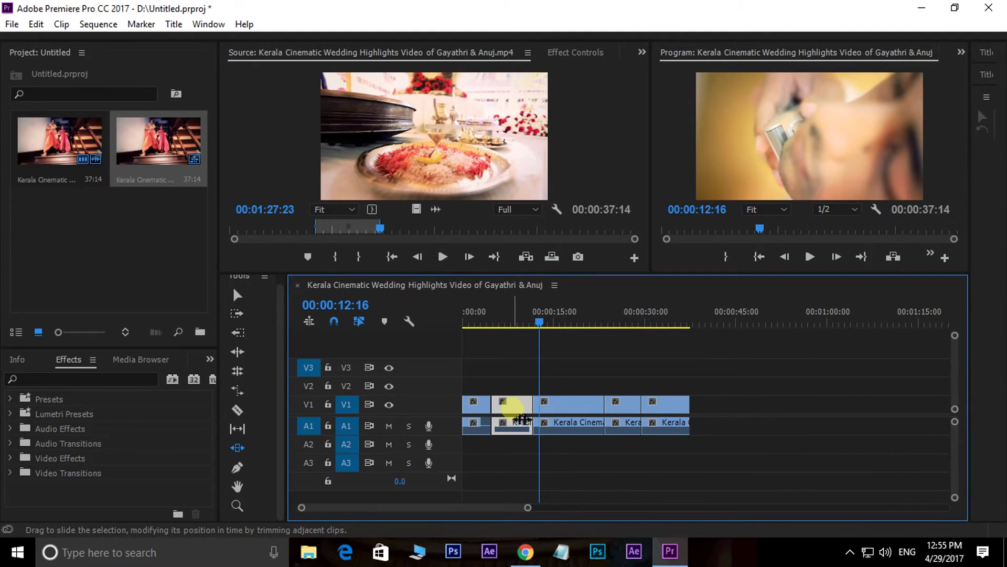
click(250, 444)
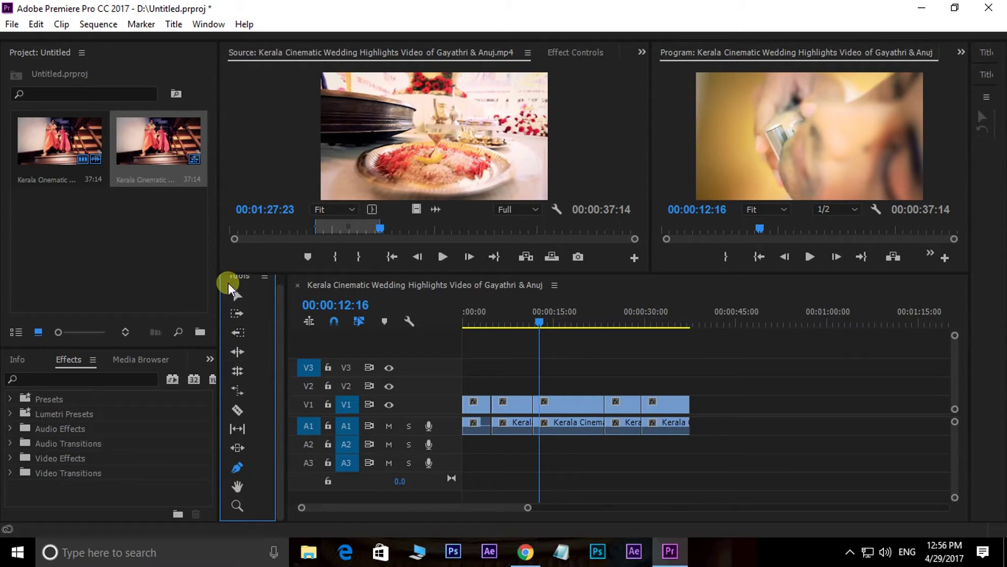
- Return to the Selection tool, then select and deselect the third clip
click(237, 295)
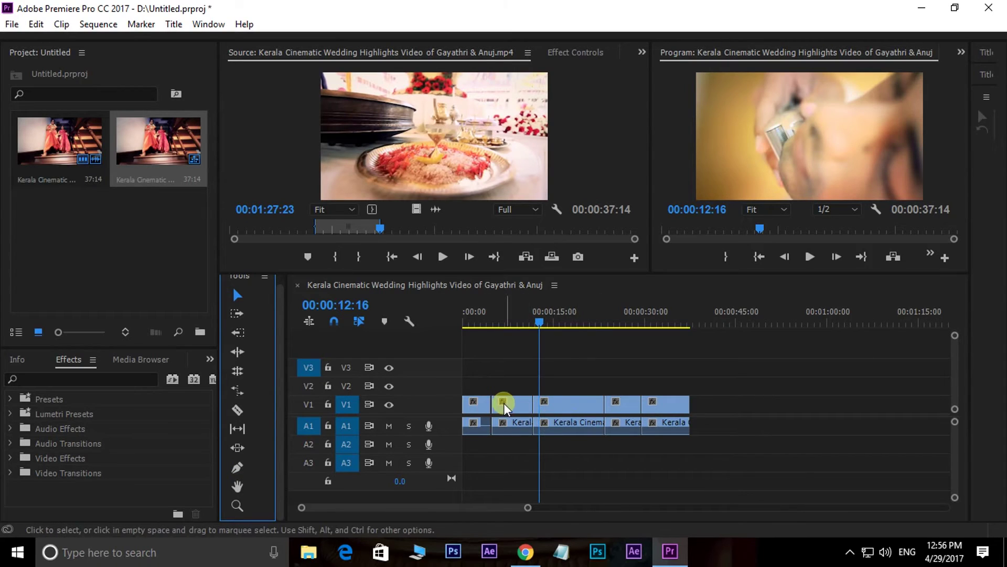
key(ctrl)
click(578, 412)
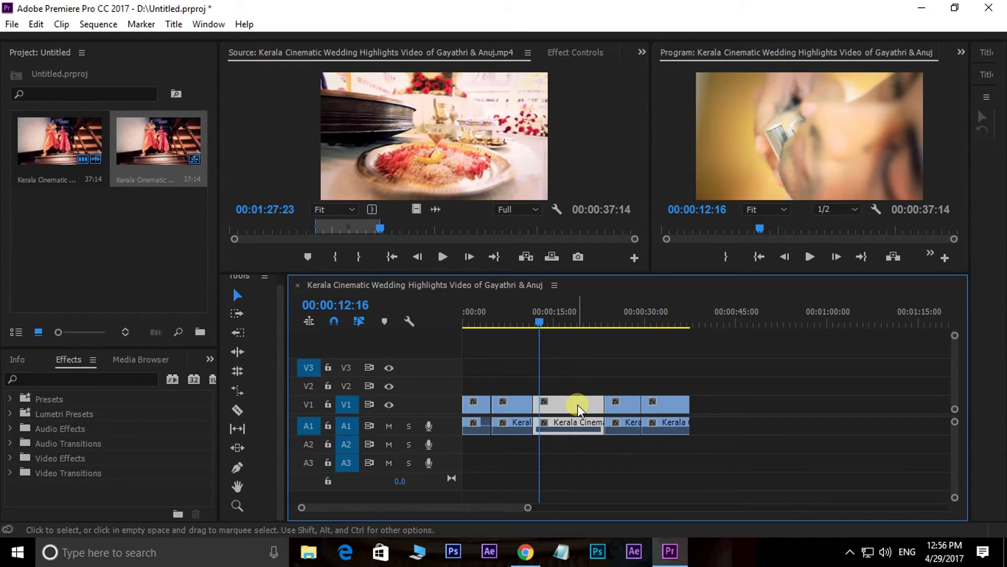
click(774, 401)
- Drag the V1 track header edge to resize the video track back to a compact height
scroll(756, 407, up, 5)
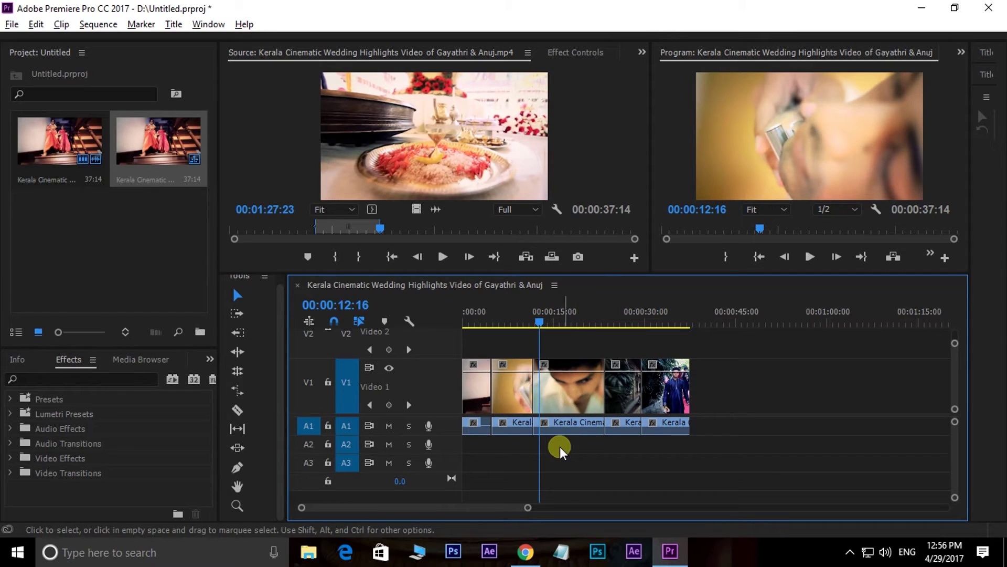
scroll(554, 446, up, 3)
scroll(563, 446, up, 5)
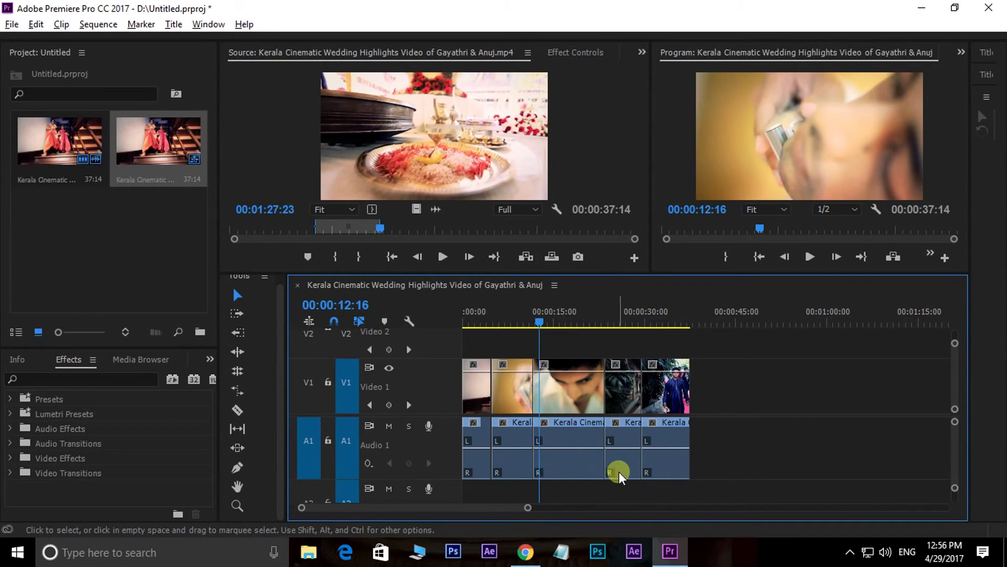
scroll(725, 449, down, 2)
scroll(584, 460, down, 3)
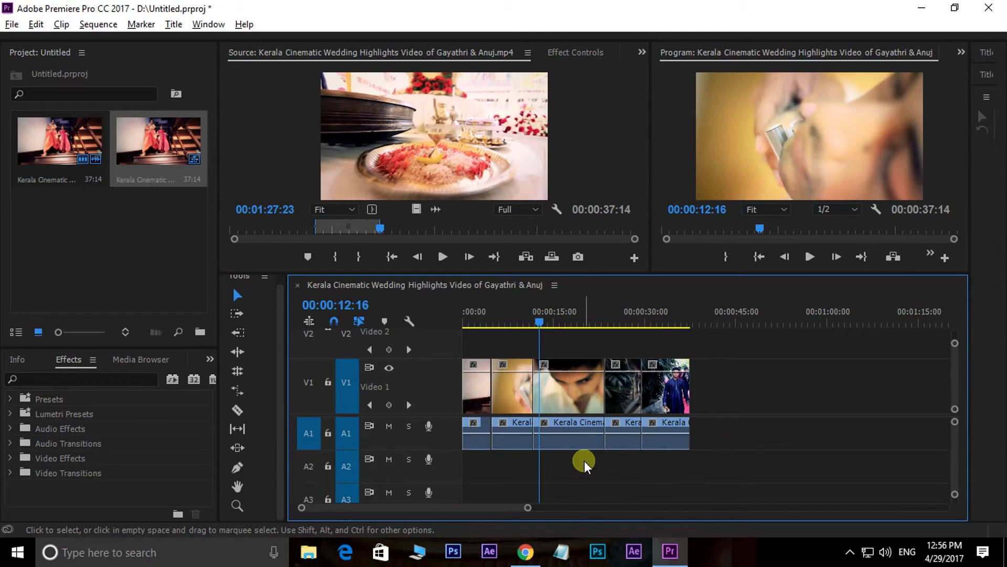
scroll(585, 460, down, 3)
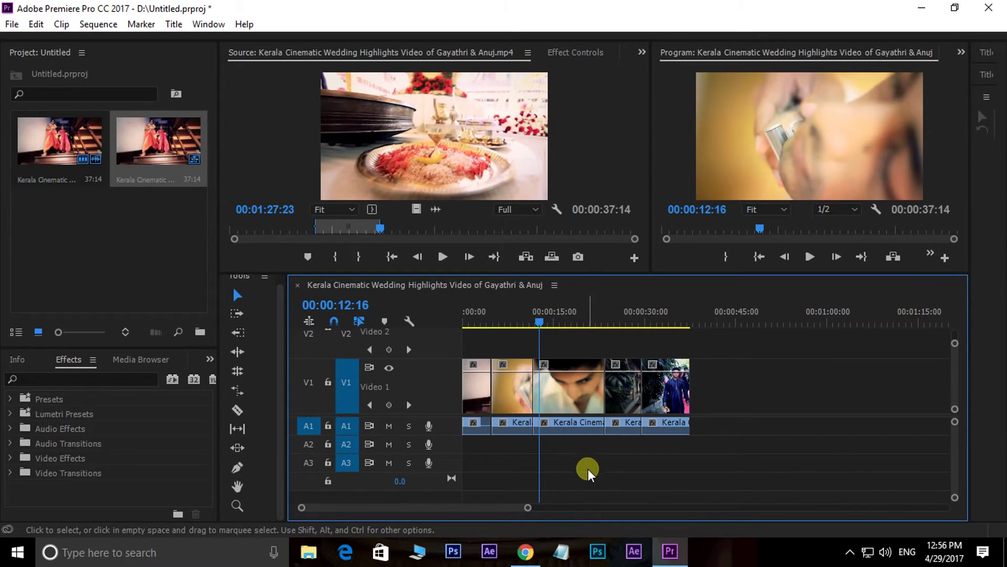
scroll(582, 391, down, 2)
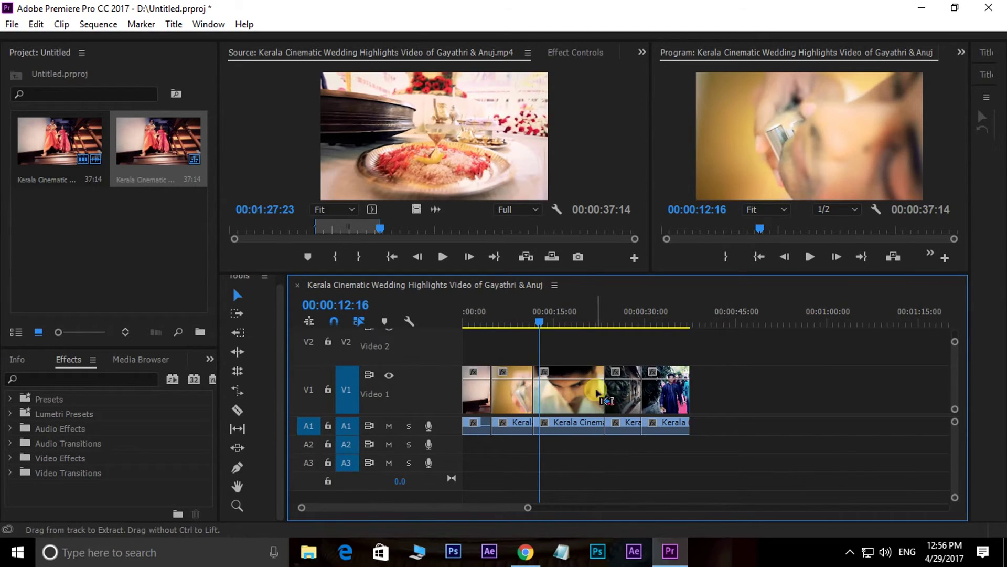
scroll(584, 396, down, 2)
scroll(585, 402, down, 2)
scroll(583, 405, down, 2)
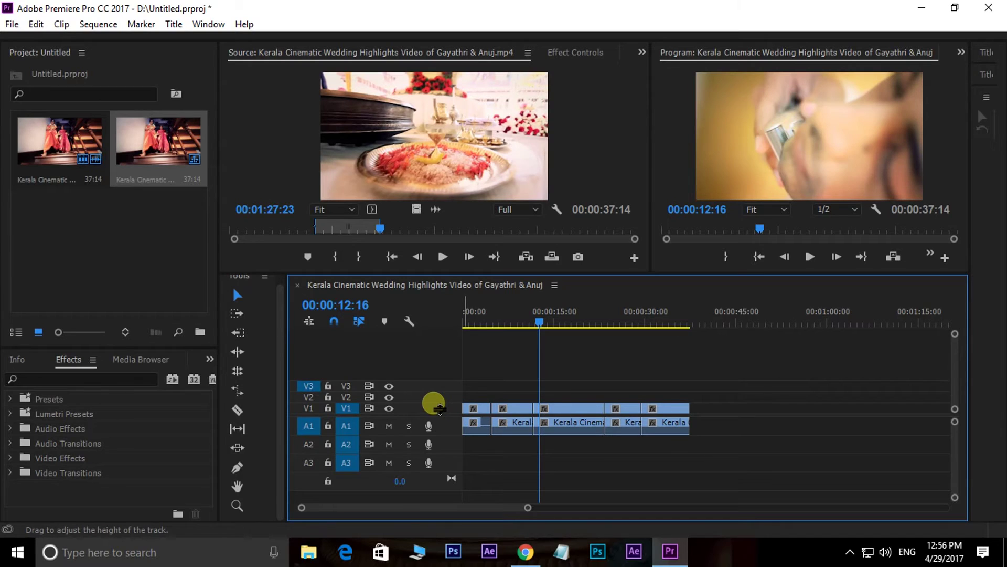
drag(440, 410, 435, 376)
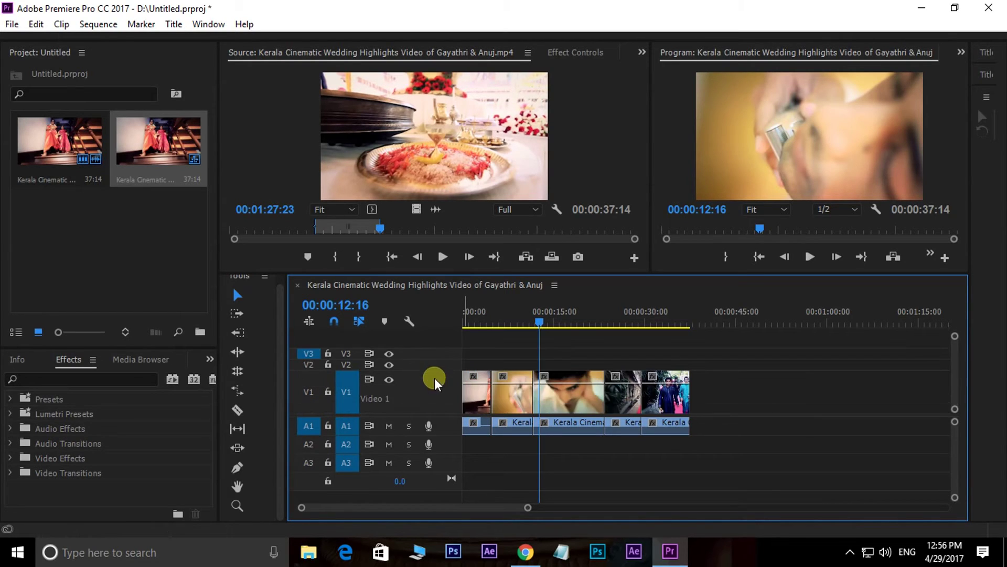
mouse_move(450, 435)
mouse_down()
mouse_move(453, 471)
mouse_move(443, 439)
mouse_up()
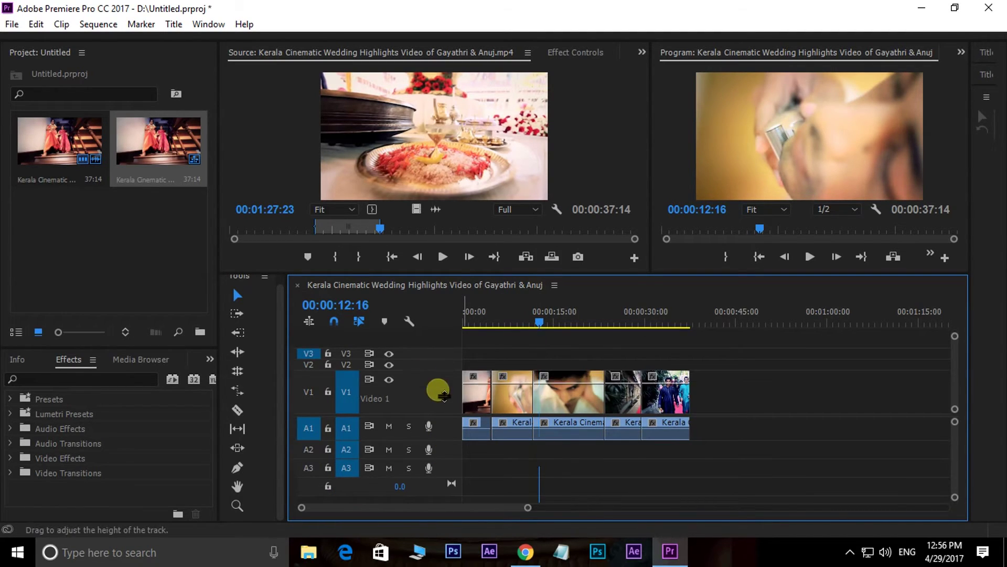
drag(436, 371, 447, 409)
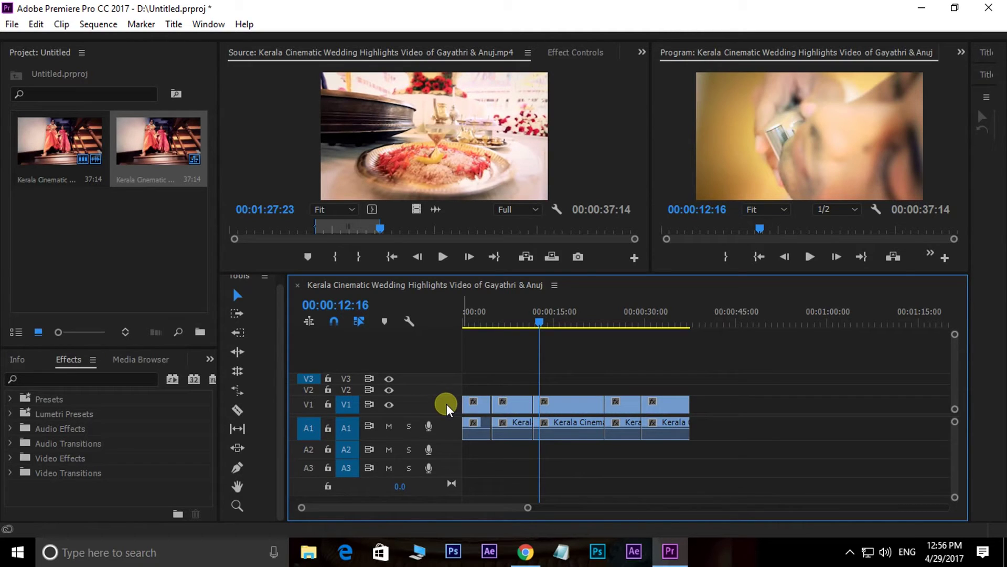
- Toggle all tracks with Shift+= and Shift+-, finishing expanded to show thumbnails and audio lanes
key(shift+equal)
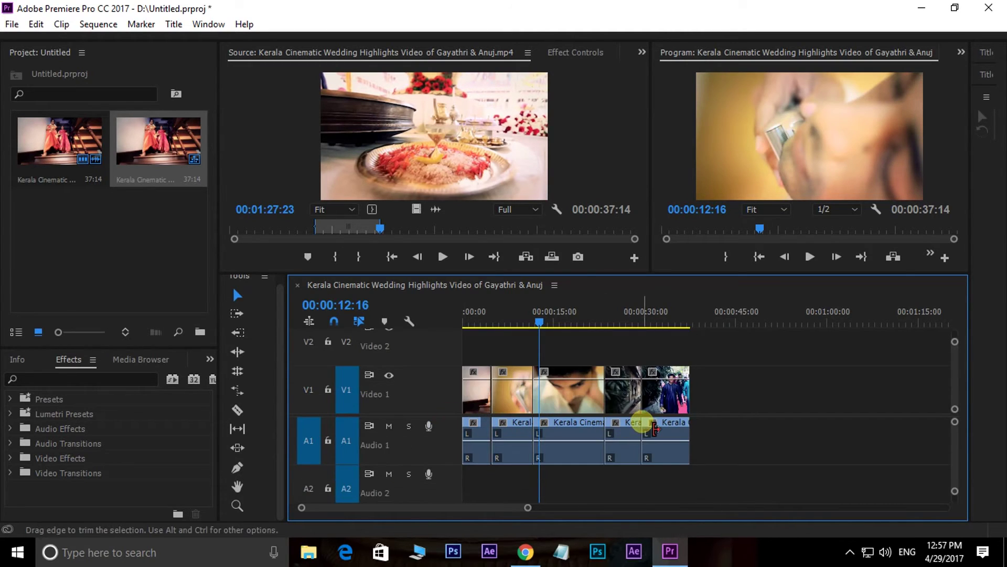
key(shift+minus)
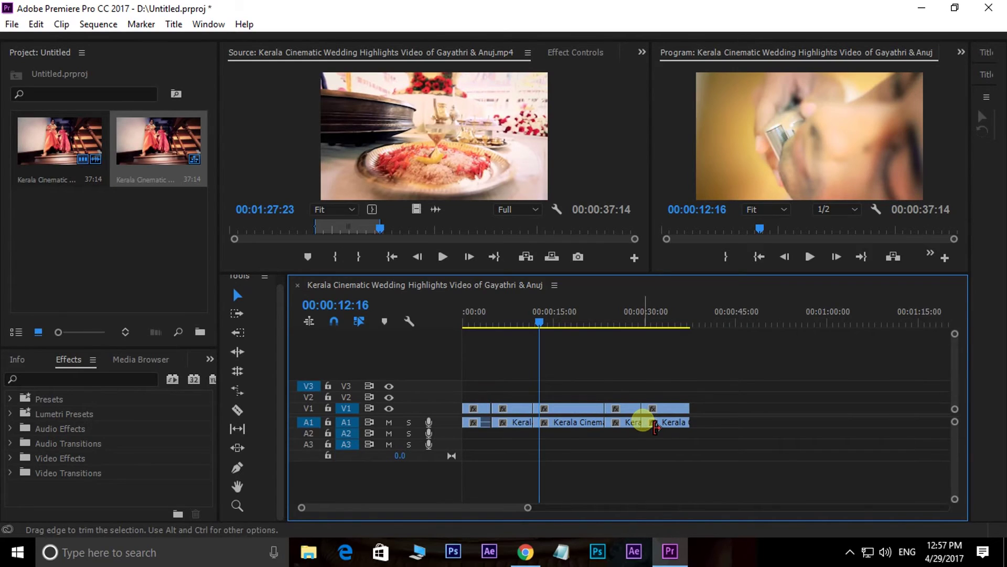
key(shift+equal)
key(shift+minus)
key(shift+equal)
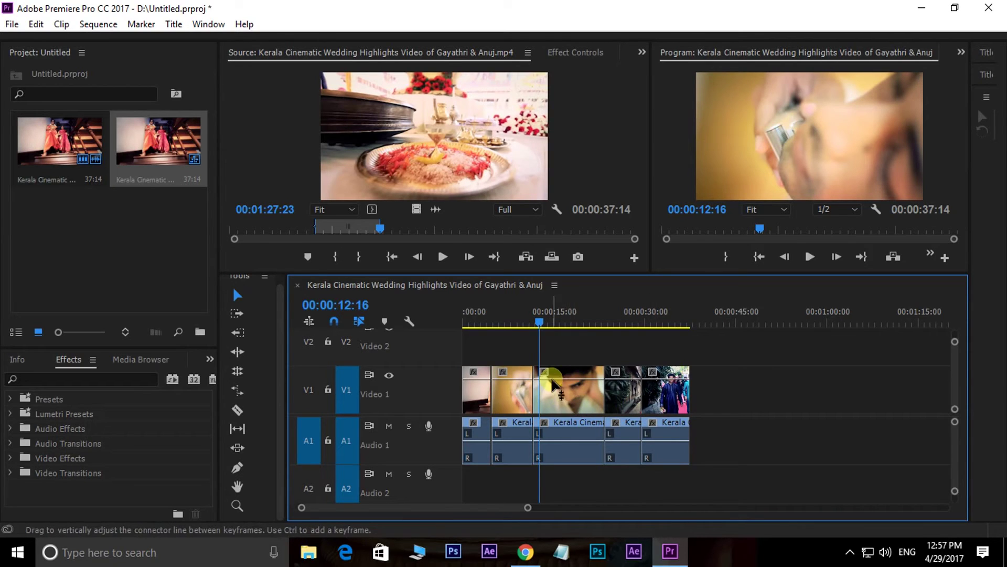
- Add a Pen keyframe near the third clip's end and drag the end keyframe to 0 opacity
click(236, 467)
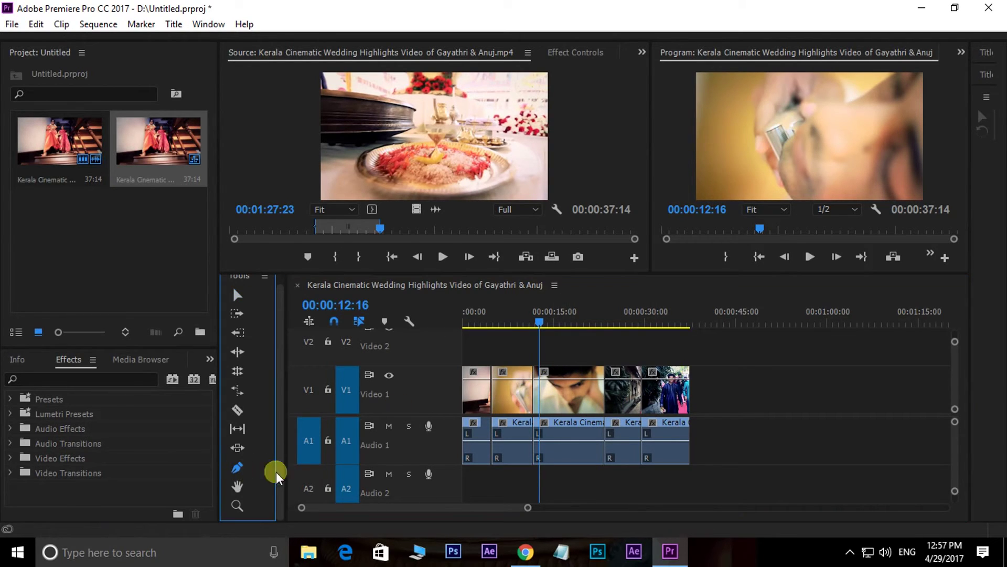
click(555, 384)
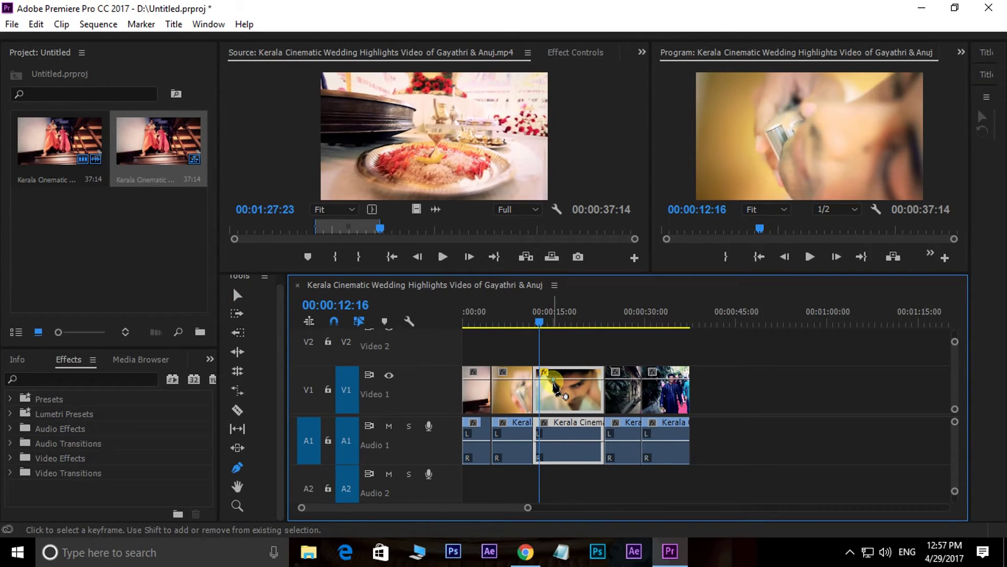
click(594, 381)
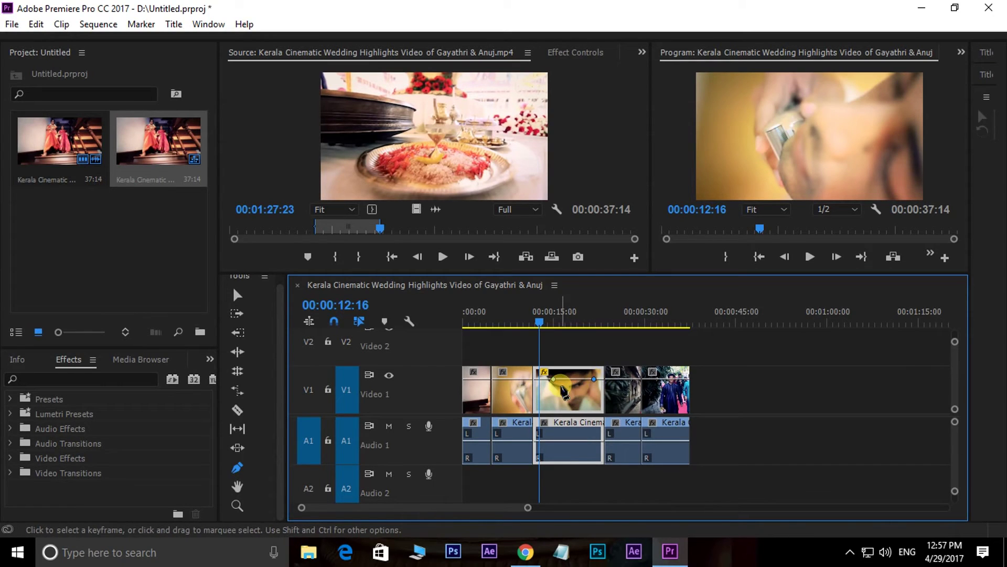
click(256, 304)
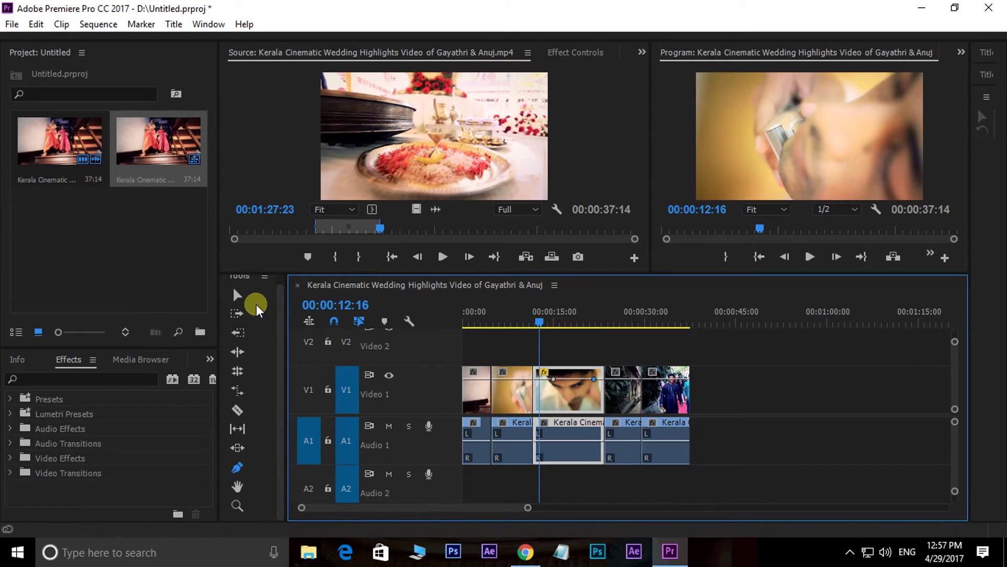
click(594, 380)
drag(594, 380, 592, 423)
key(space)
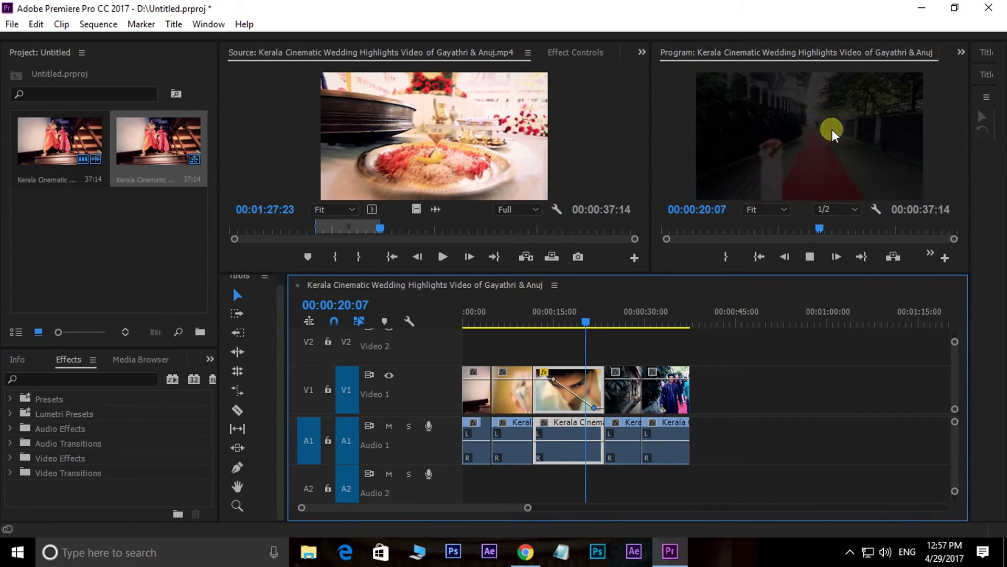
key(space)
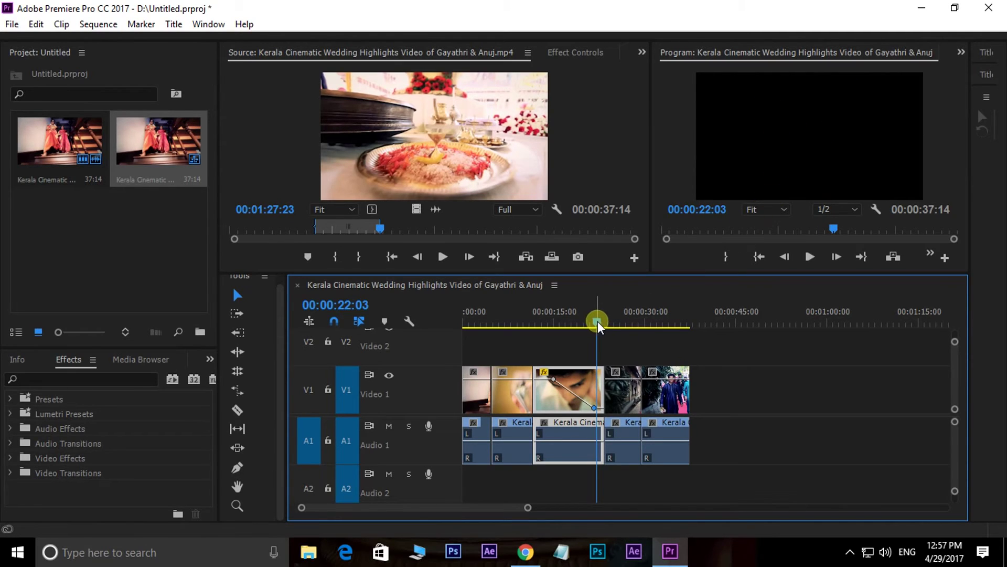
drag(597, 321, 548, 330)
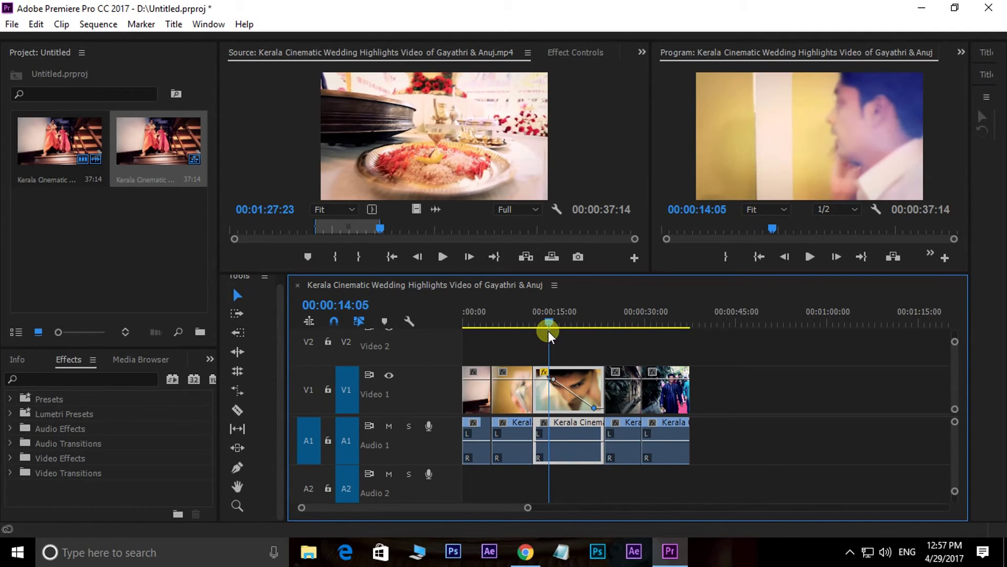
drag(549, 331, 558, 335)
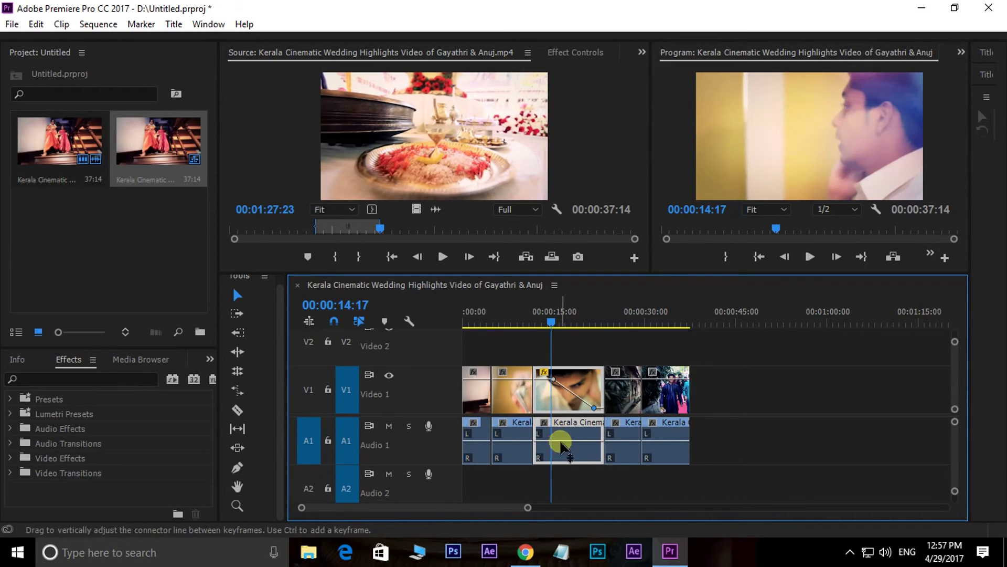
- Add two volume keyframes near the third audio clip's end and lower the second to -16.53 dB
click(237, 467)
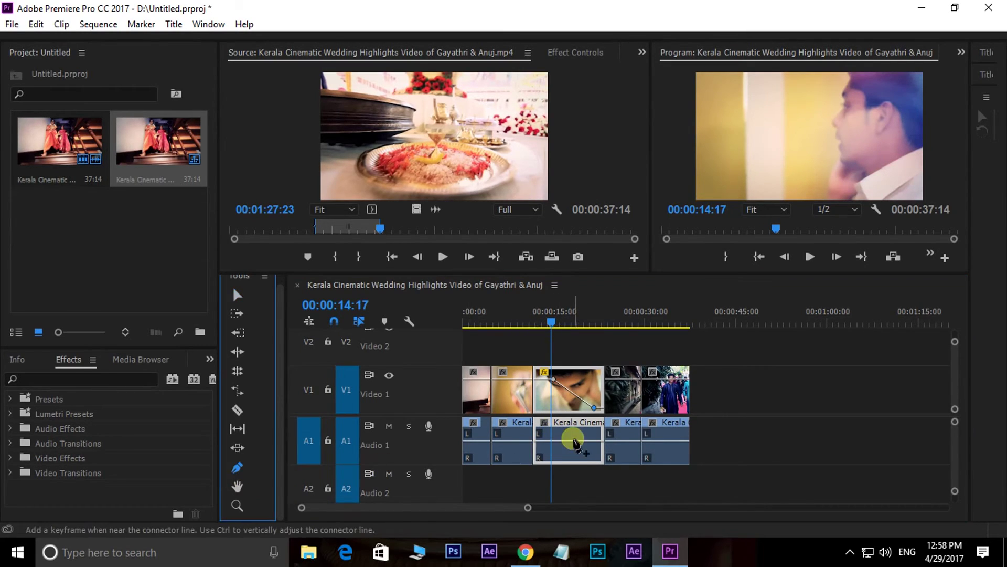
click(555, 442)
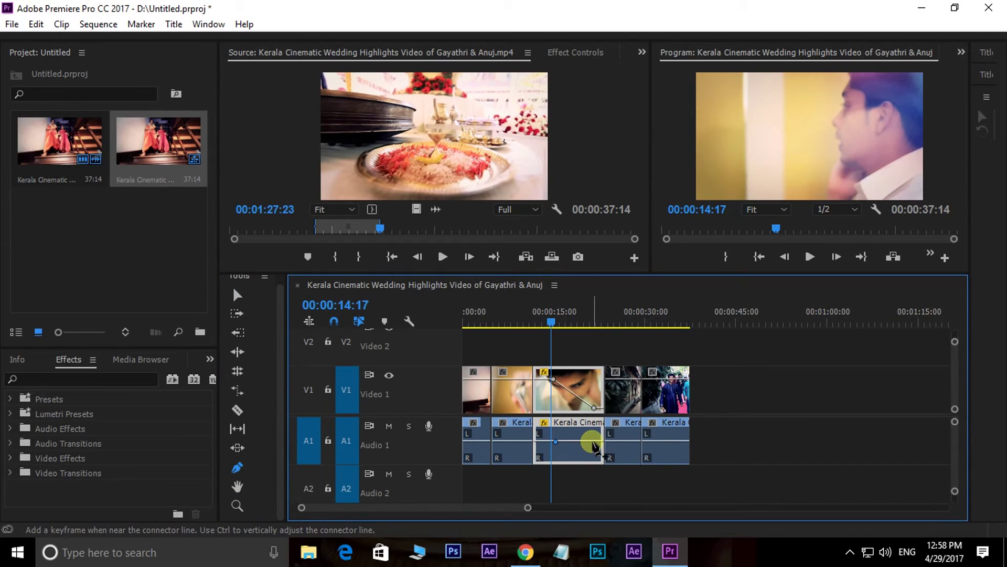
click(592, 442)
click(237, 295)
click(564, 447)
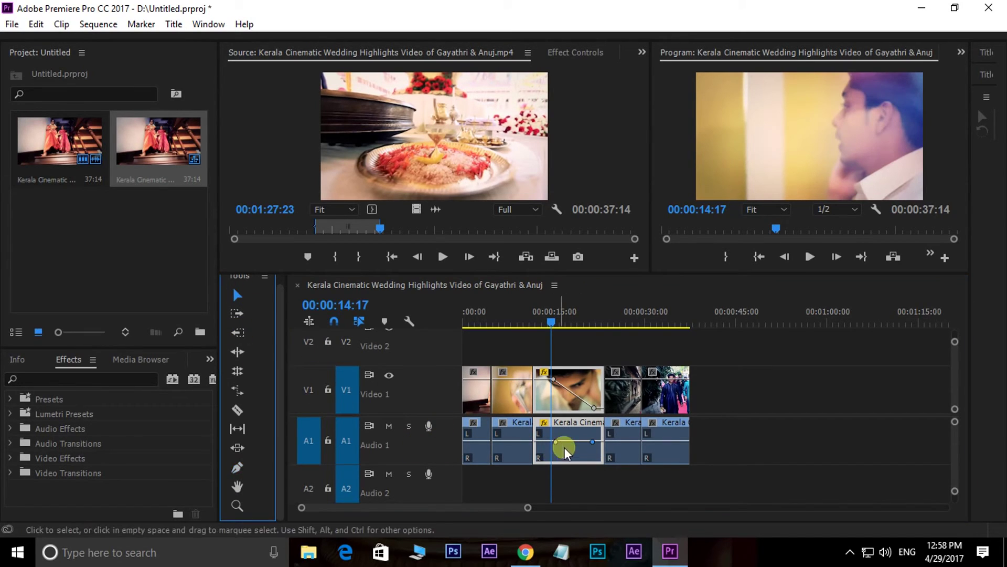
drag(592, 441, 594, 472)
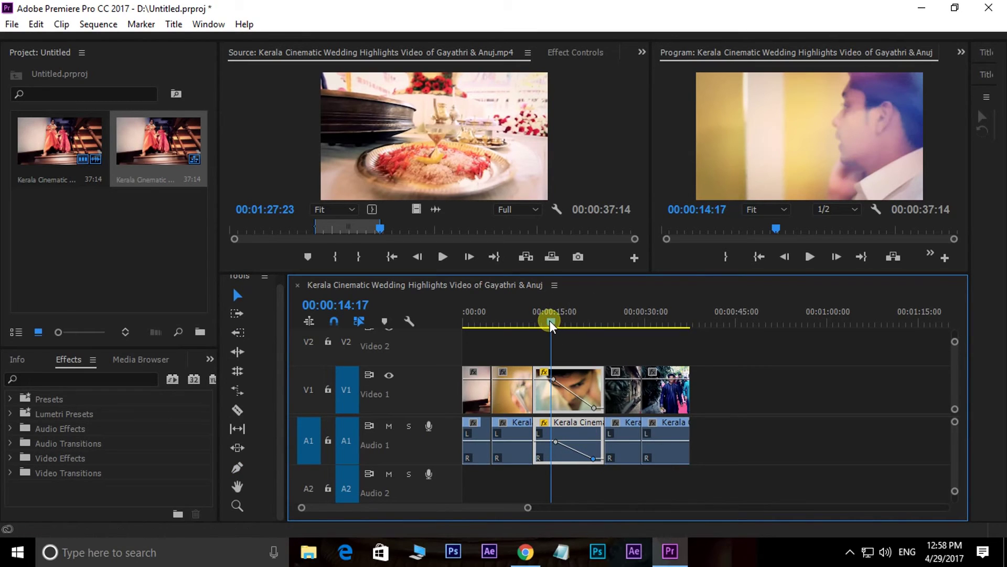
- Play back from about 18 seconds to hear the fade, then return the playhead to 13 seconds
drag(550, 321, 573, 326)
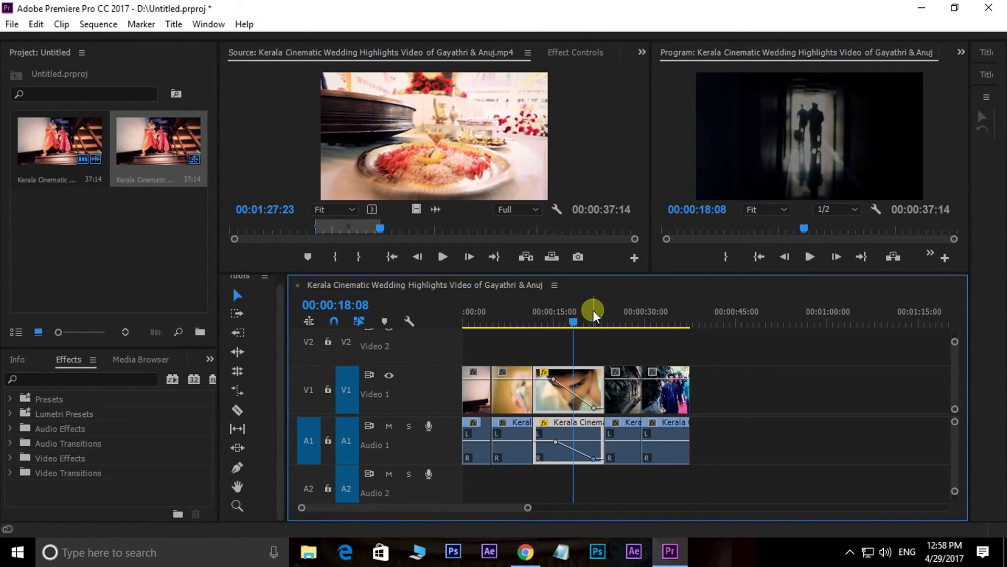
key(space)
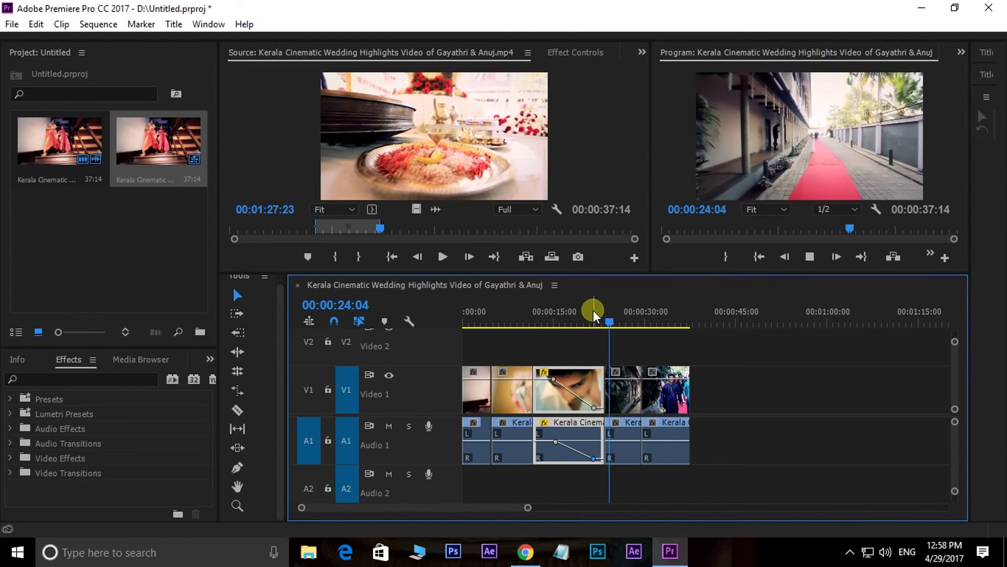
key(space)
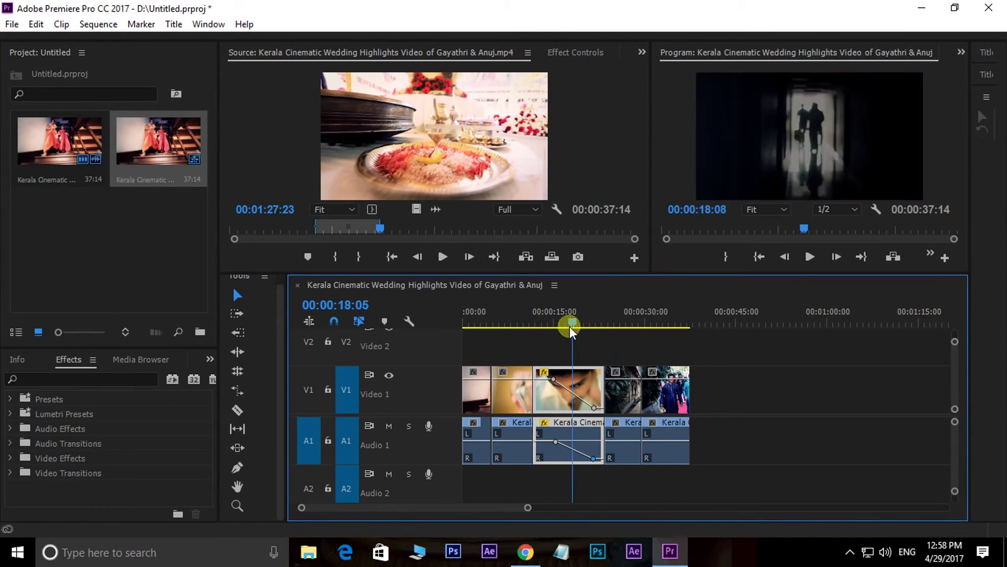
drag(615, 319, 545, 325)
click(573, 387)
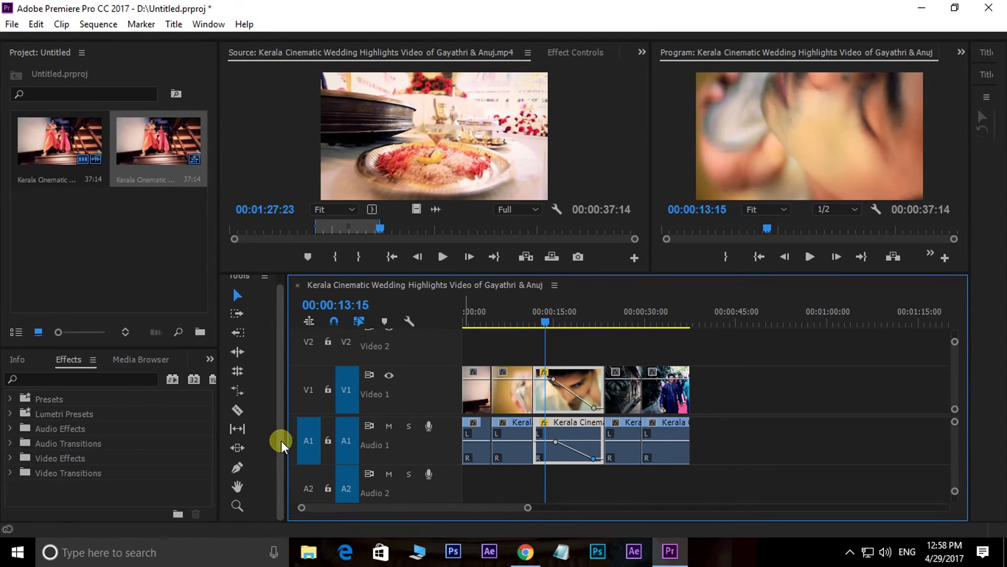
- Add opacity keyframes on the third clip and pull one to the bottom, then undo that drag
click(236, 468)
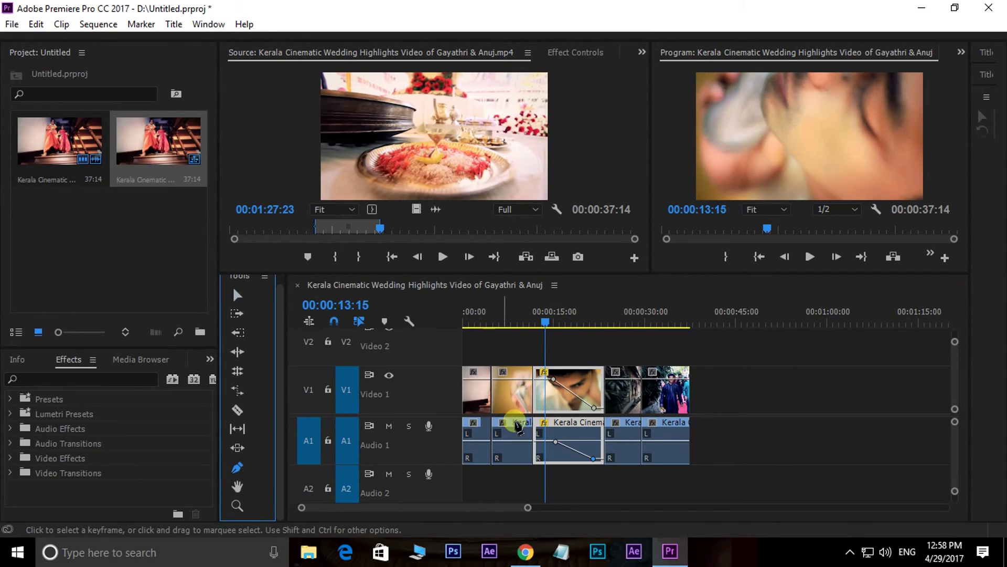
click(557, 381)
click(554, 382)
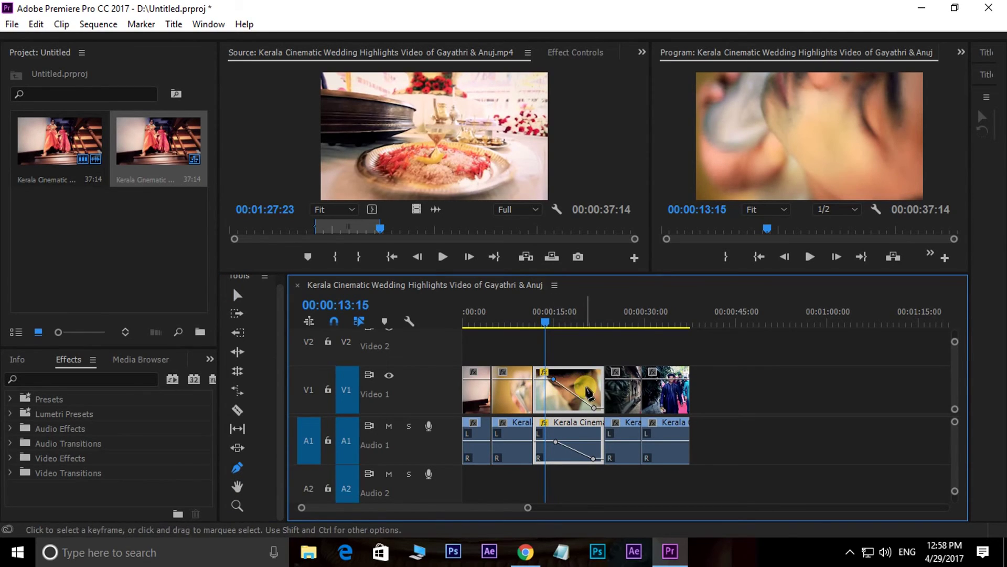
drag(553, 380, 555, 407)
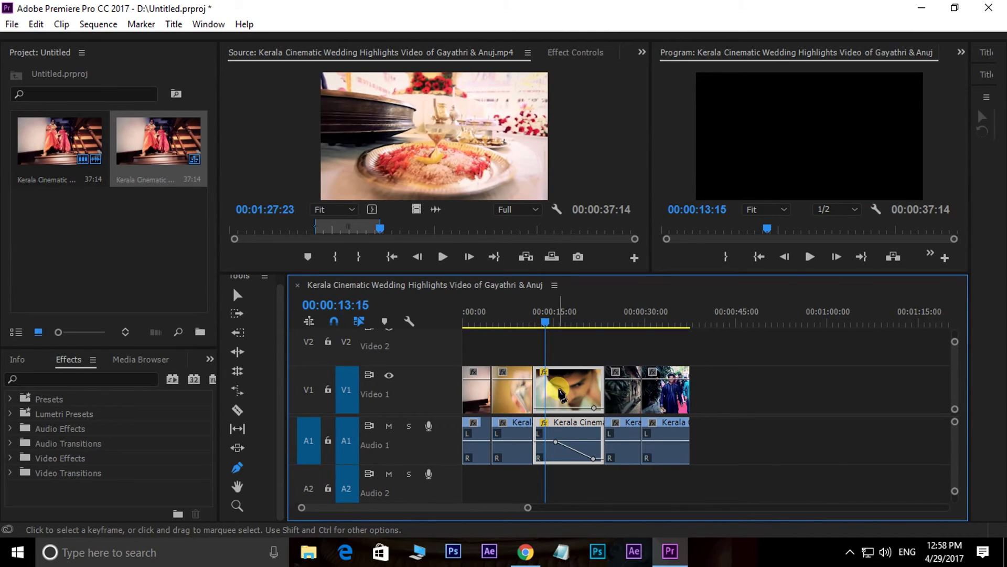
key(ctrl+z)
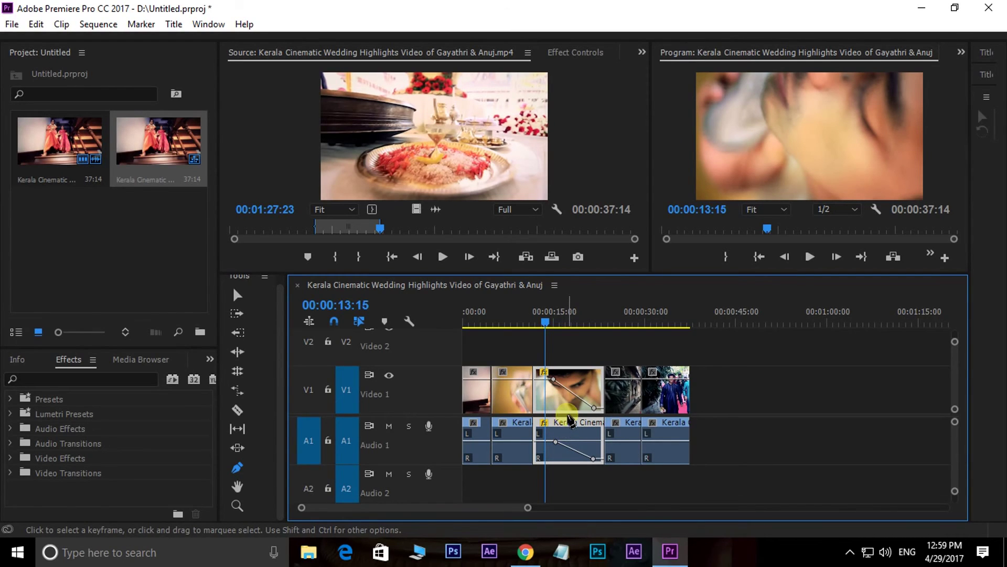
- Zoom the timeline in with the Hand tool and pan later past the 25-second mark
click(237, 490)
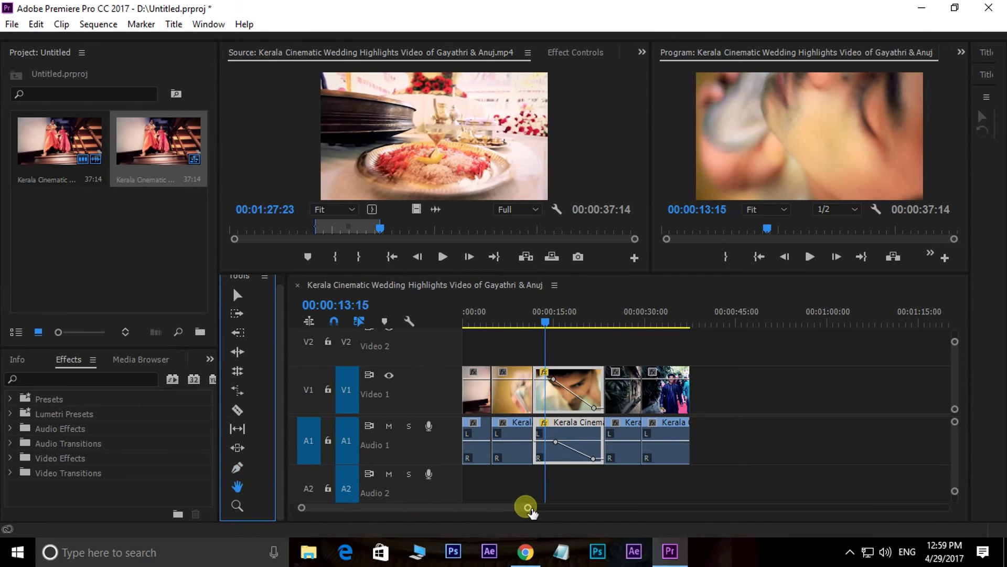
drag(527, 508, 450, 508)
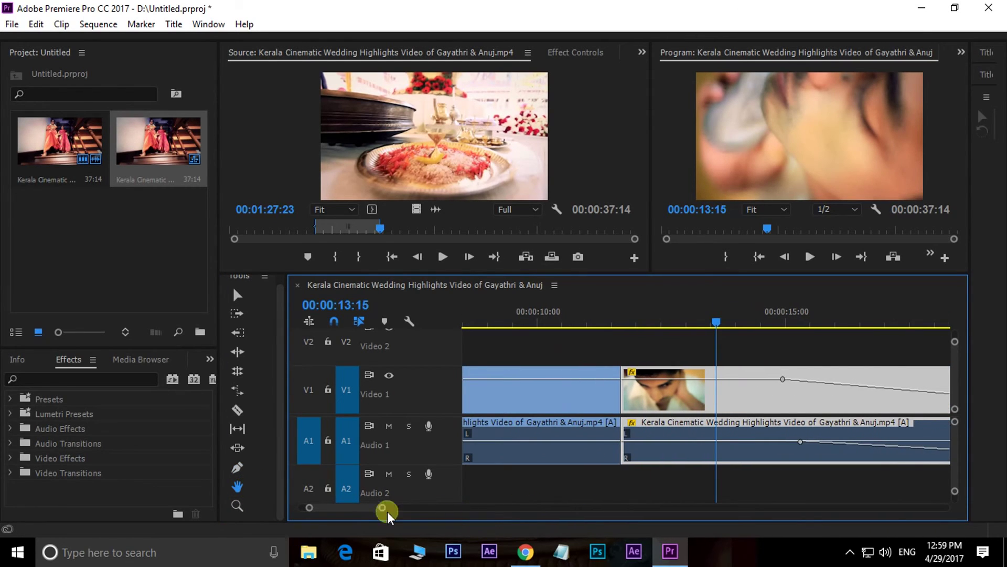
click(238, 485)
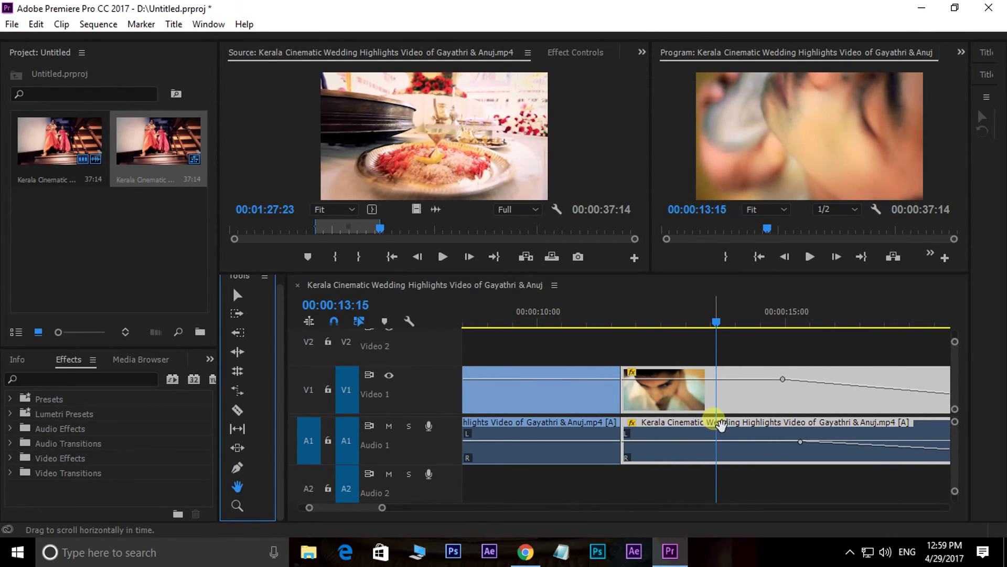
mouse_move(637, 426)
mouse_down()
mouse_move(744, 417)
mouse_move(660, 420)
mouse_up()
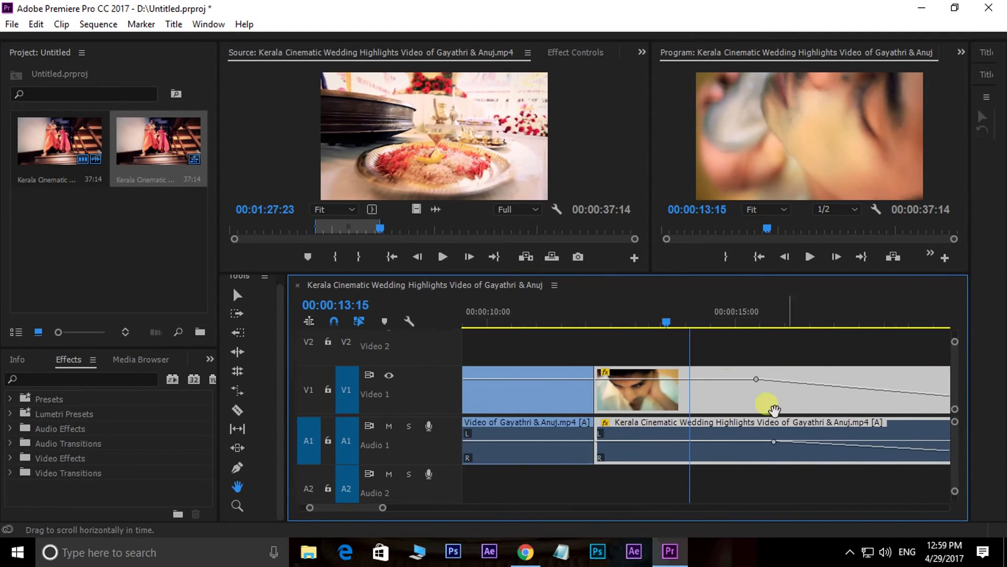
drag(775, 409, 691, 427)
drag(820, 416, 586, 420)
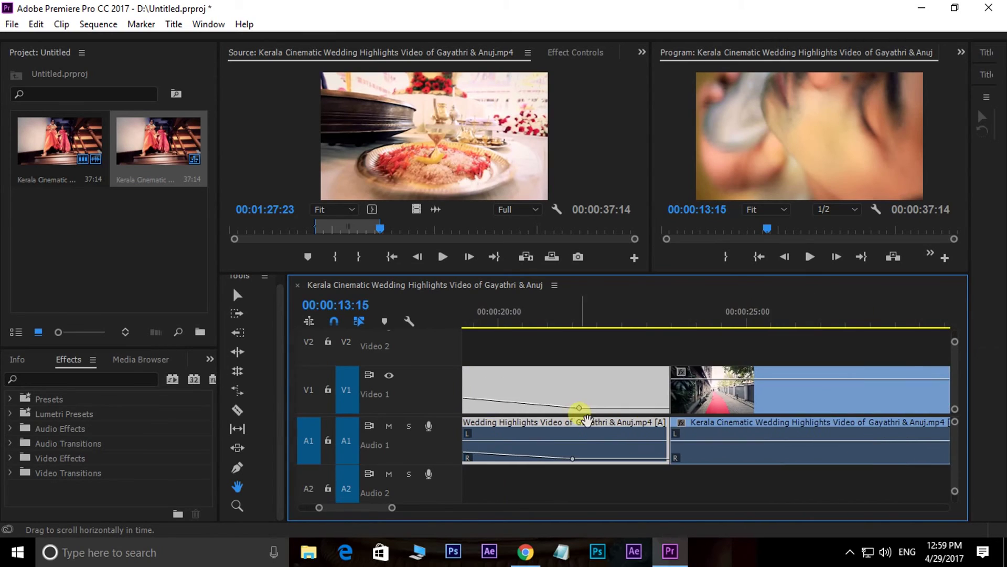
drag(839, 438, 618, 420)
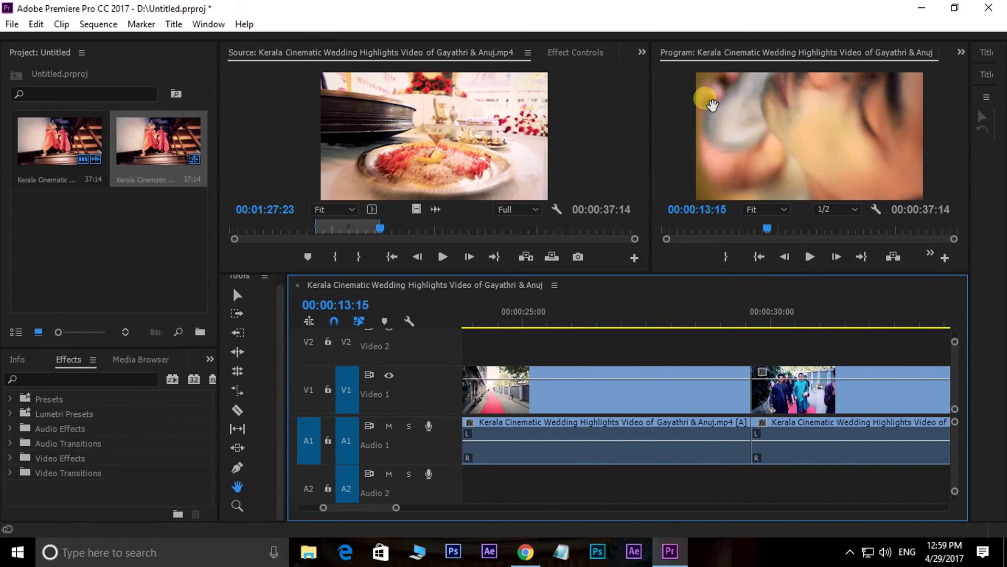
click(785, 210)
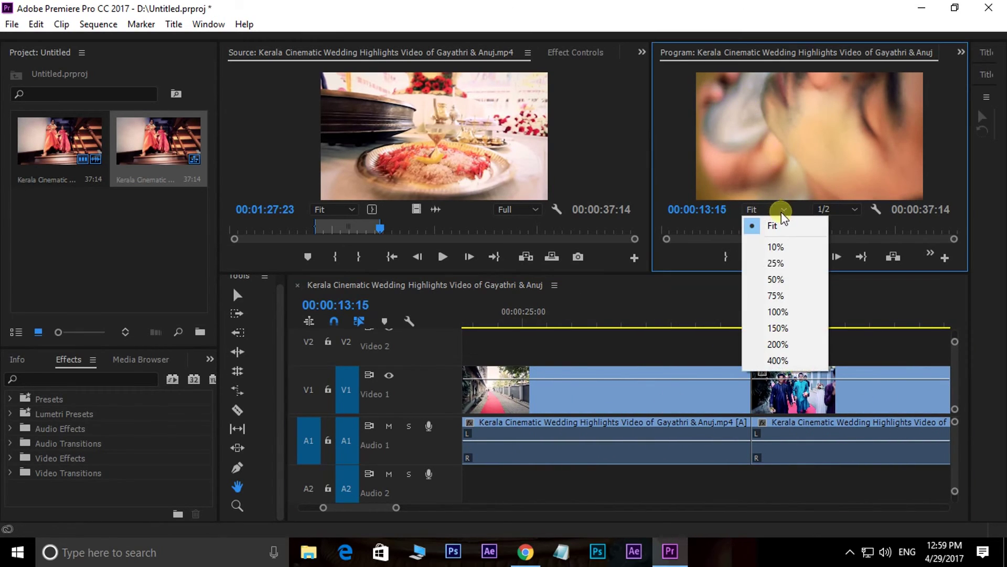
click(776, 342)
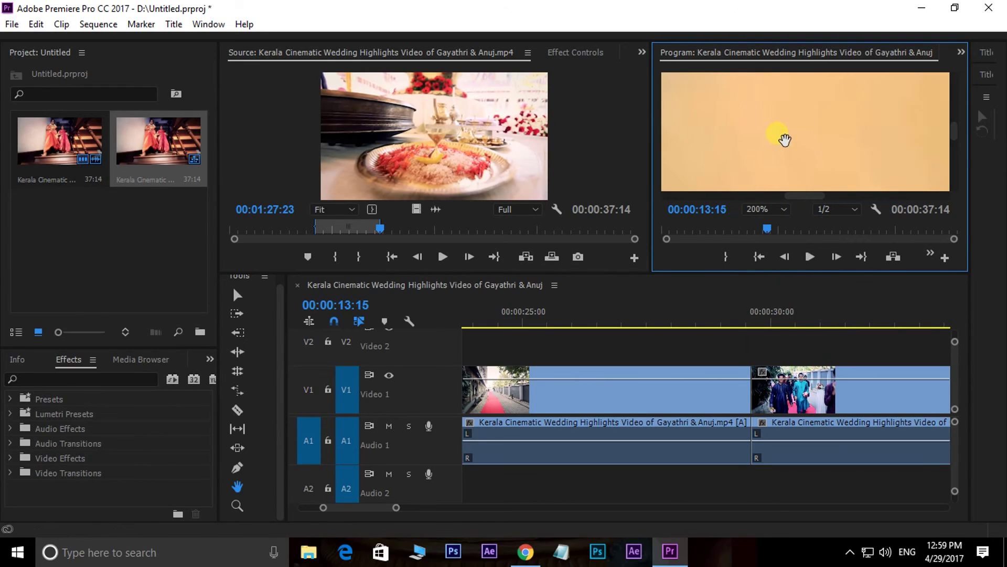
mouse_move(726, 124)
mouse_down()
mouse_move(809, 108)
mouse_move(786, 112)
mouse_move(787, 169)
mouse_move(822, 148)
mouse_move(833, 180)
mouse_move(742, 189)
mouse_move(666, 152)
mouse_move(688, 138)
mouse_up()
click(783, 208)
click(781, 297)
mouse_move(876, 147)
mouse_down()
mouse_move(890, 71)
mouse_move(841, 151)
mouse_move(845, 112)
mouse_move(832, 153)
mouse_move(791, 152)
mouse_move(835, 167)
mouse_move(806, 132)
mouse_move(857, 151)
mouse_move(842, 168)
mouse_up()
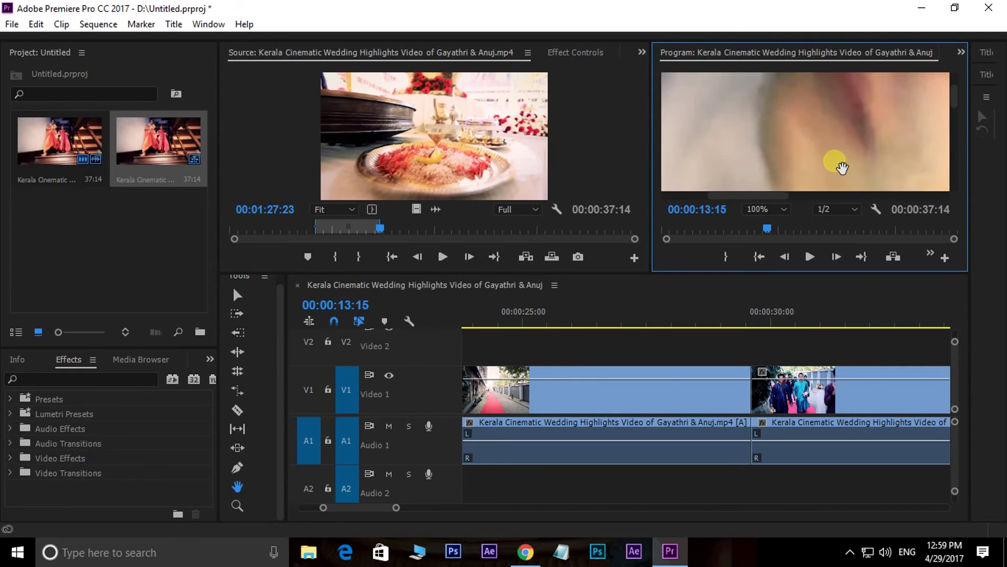
click(757, 209)
click(767, 223)
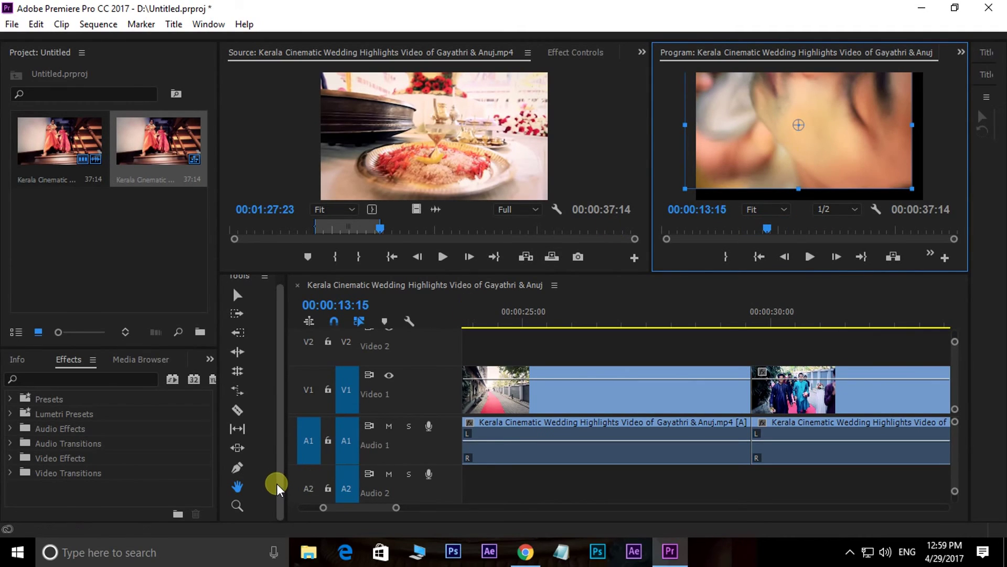
- Marquee-zoom onto the faded clip and clips near 25 seconds, then zoom out and back in near 13 seconds
click(235, 504)
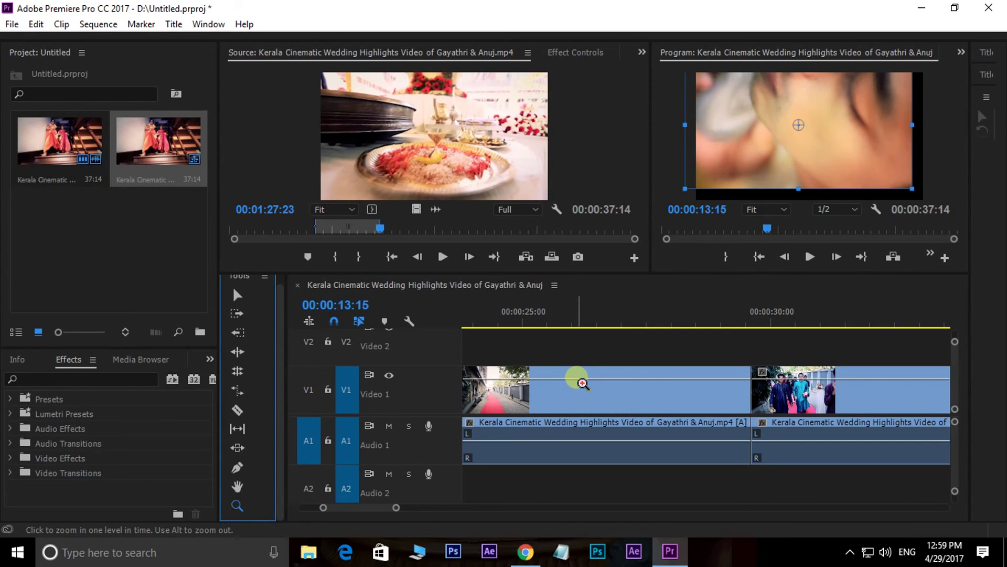
drag(393, 507, 634, 507)
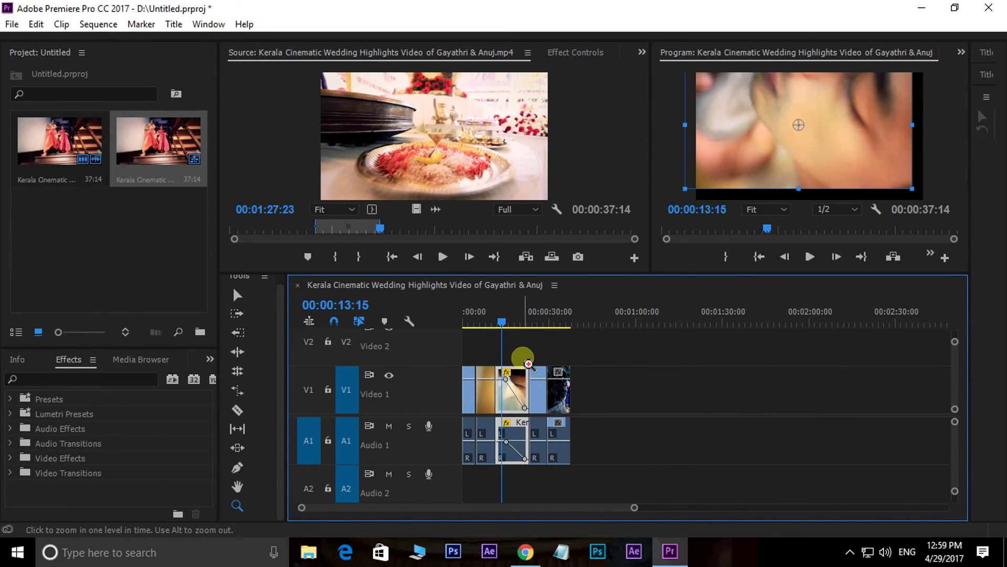
drag(523, 359, 556, 424)
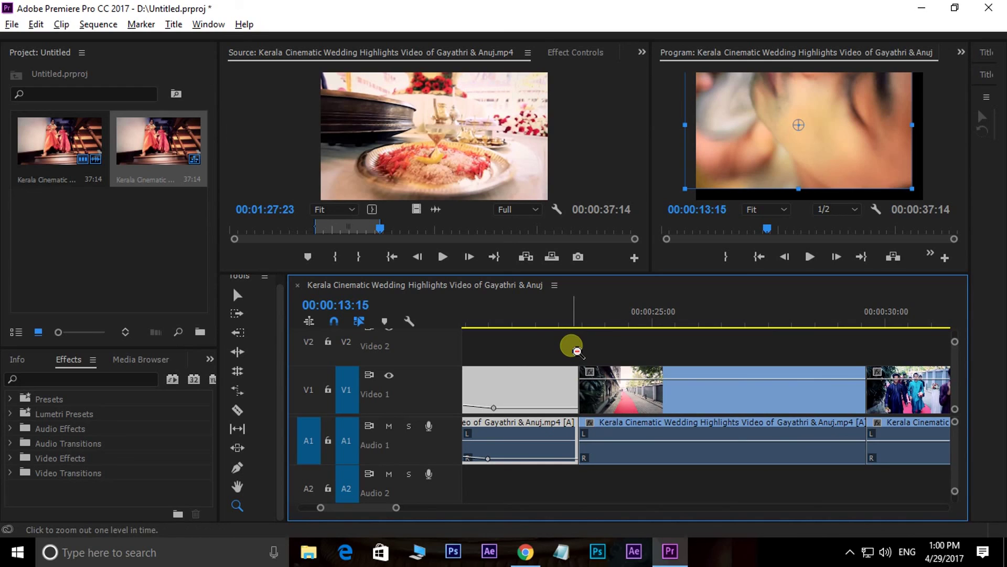
drag(572, 345, 887, 479)
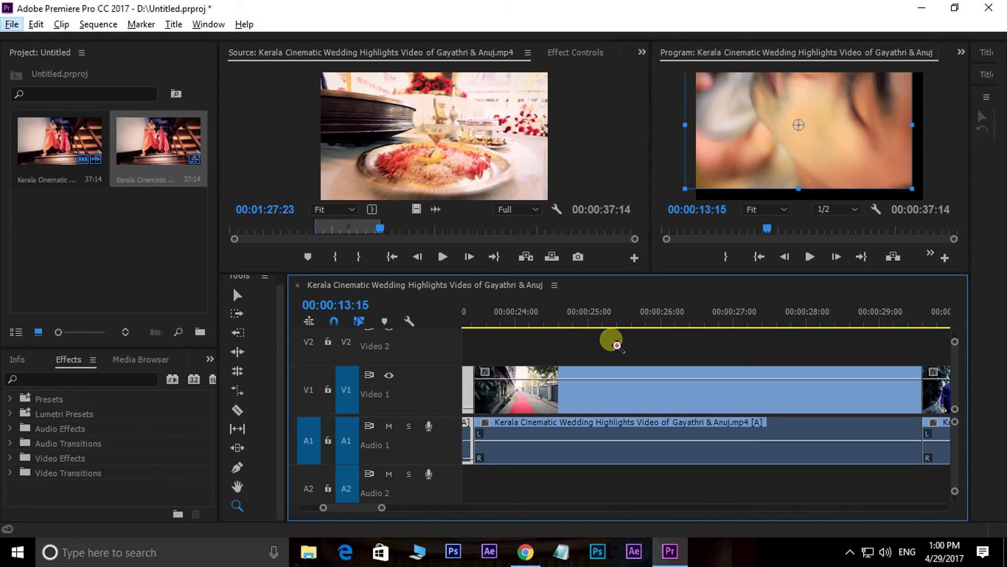
key(minus)
key(minus)
key(minus)
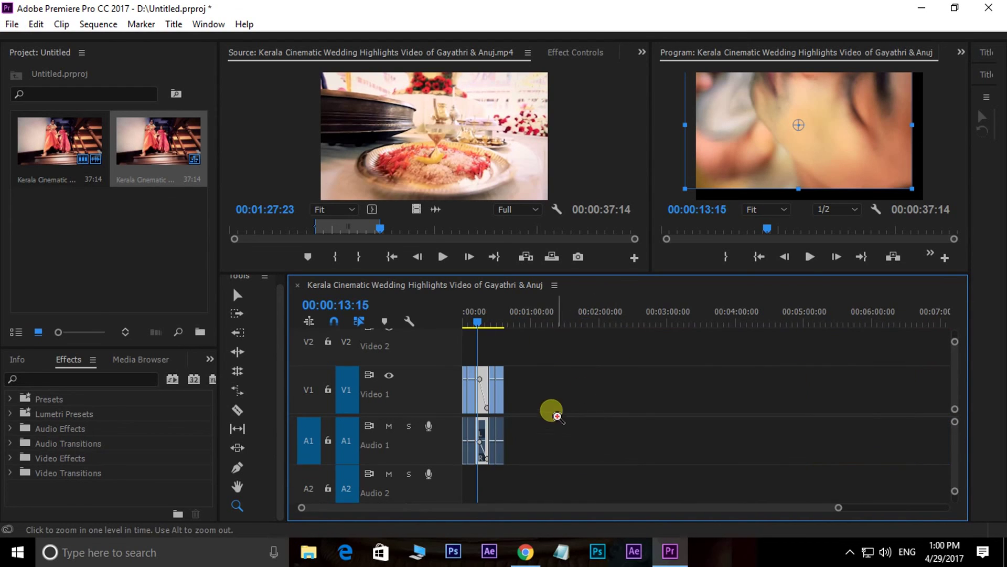
click(508, 416)
click(509, 415)
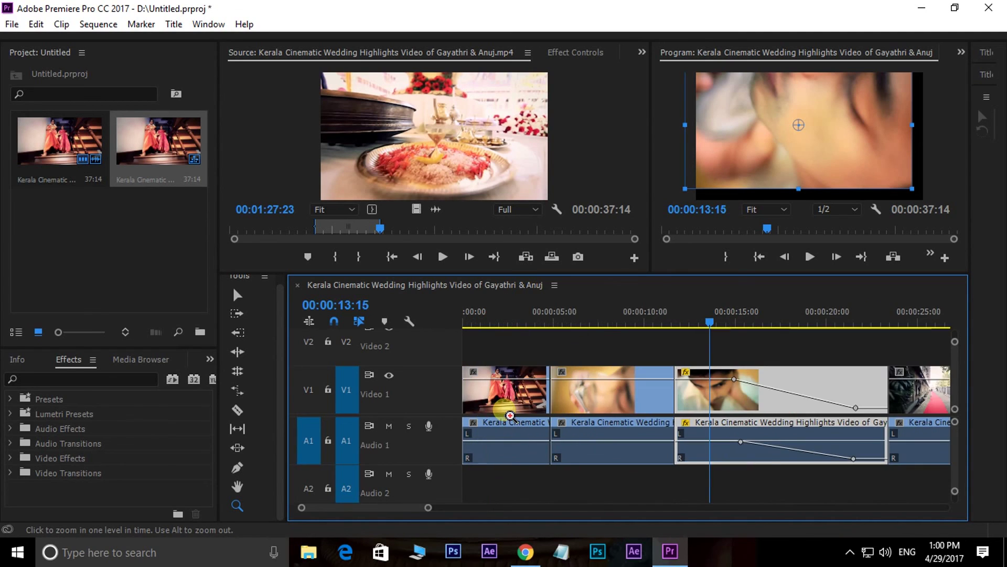
click(520, 412)
click(670, 405)
- Zoom out to show the whole sequence, then marquee tightly onto the cut into the faded clip
alt+click(667, 408)
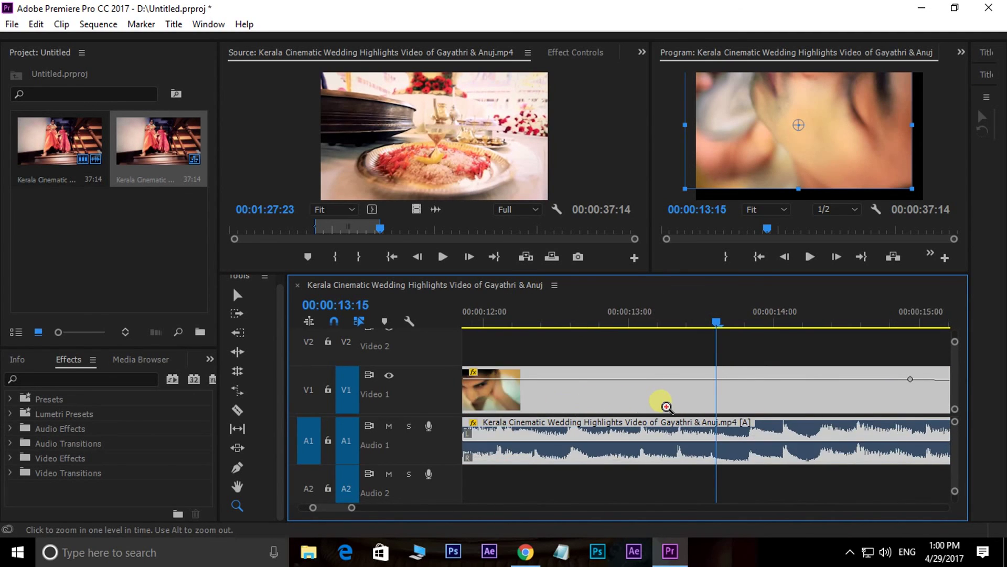
alt+click(666, 407)
alt+click(665, 407)
alt+click(664, 408)
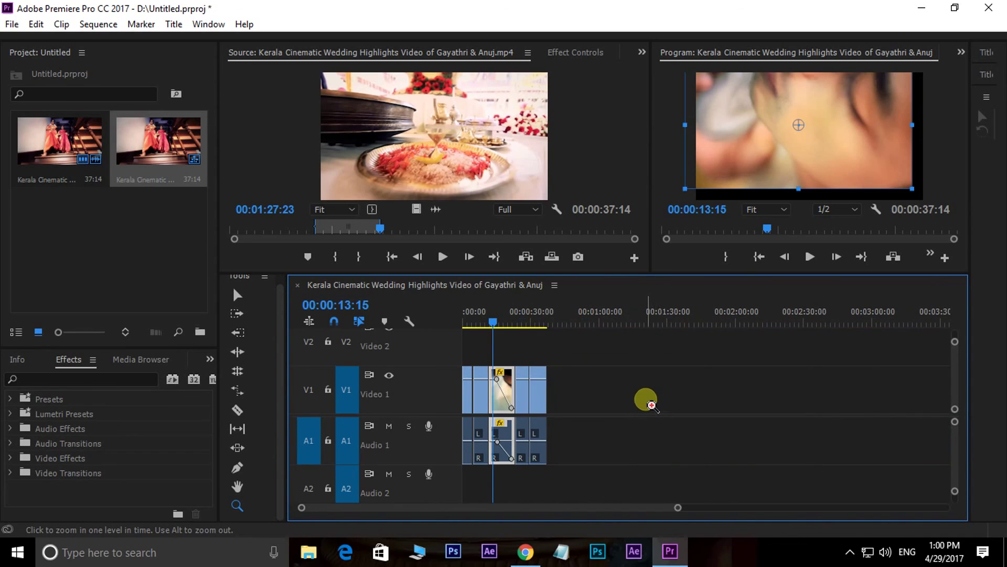
click(649, 406)
click(646, 406)
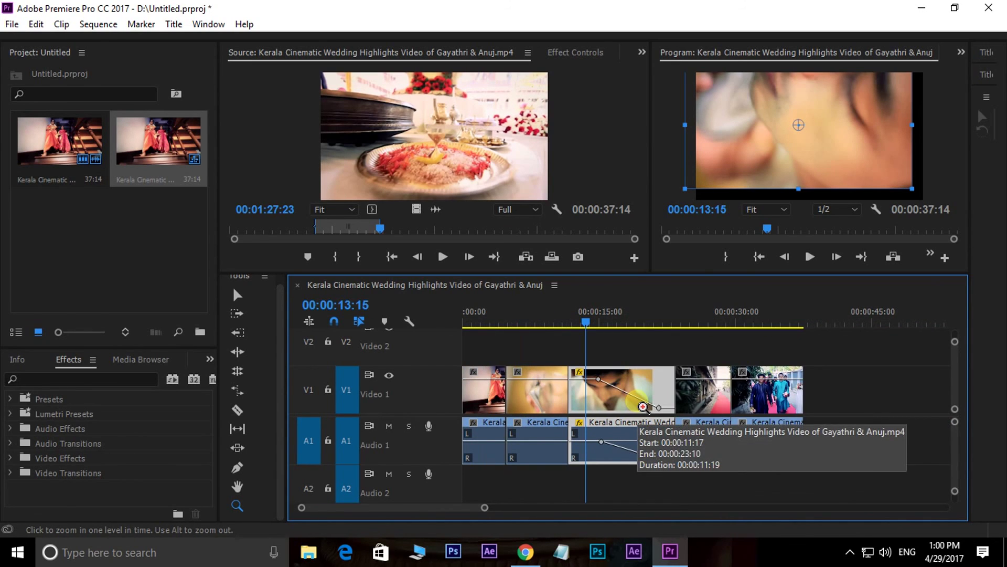
click(644, 407)
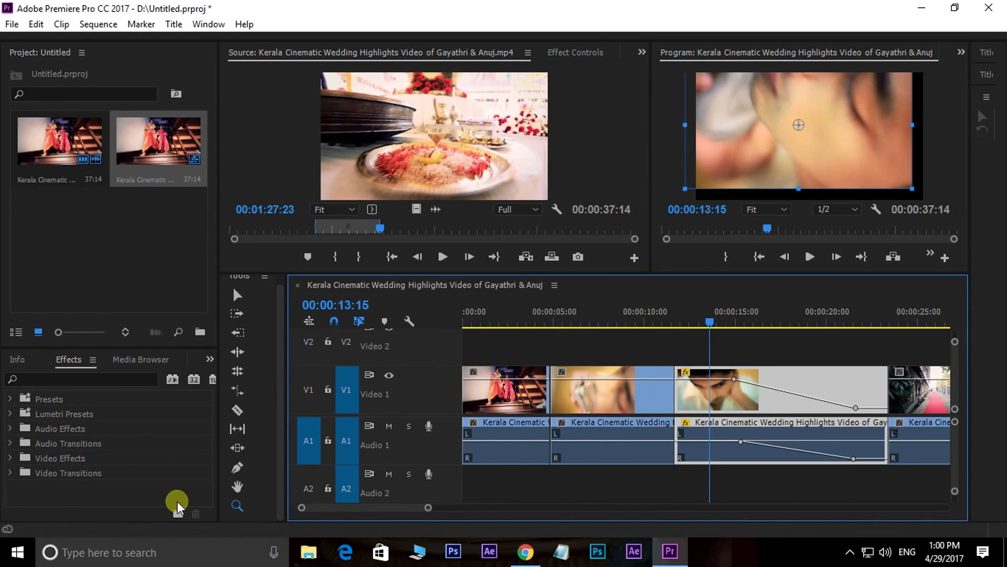
click(239, 507)
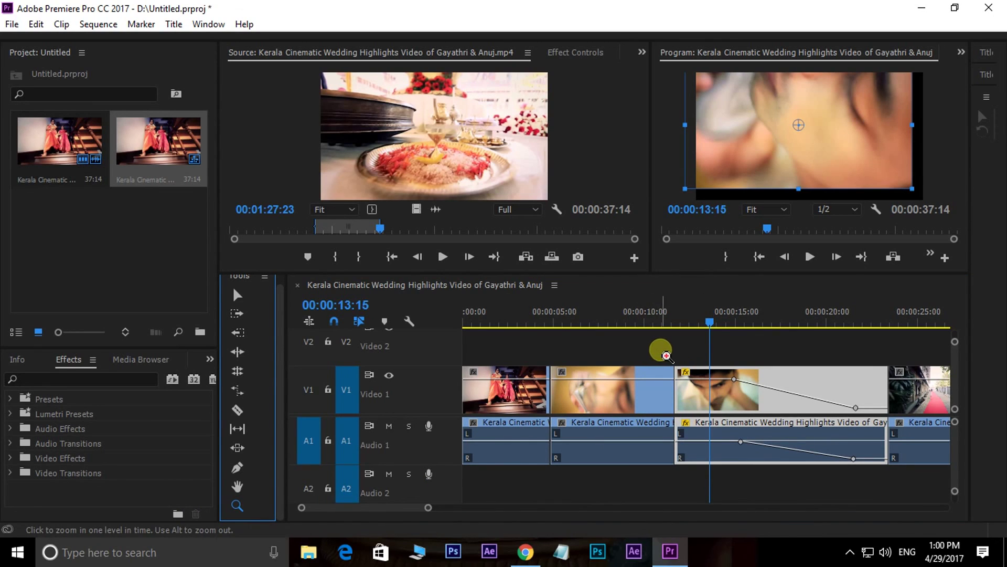
drag(661, 350, 691, 385)
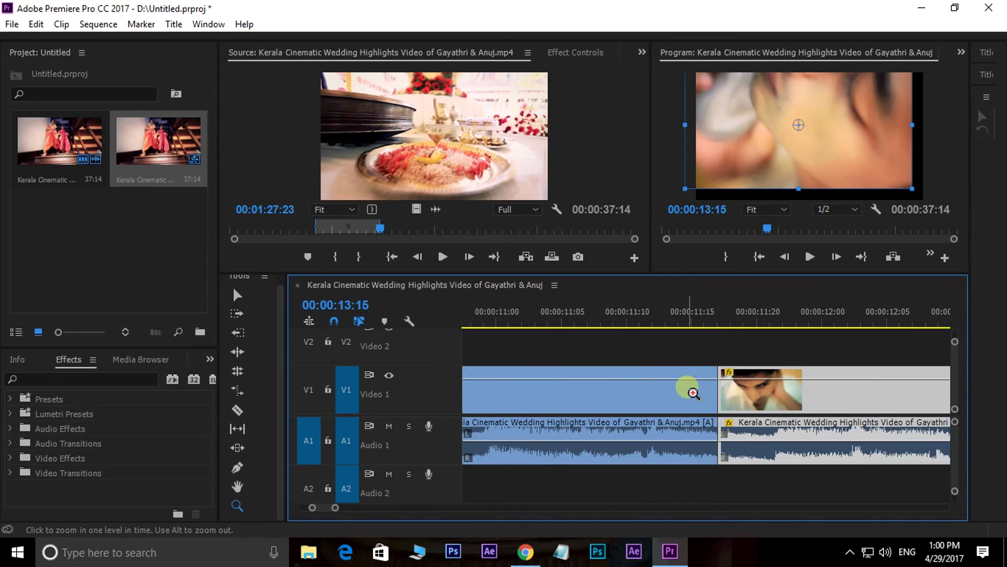